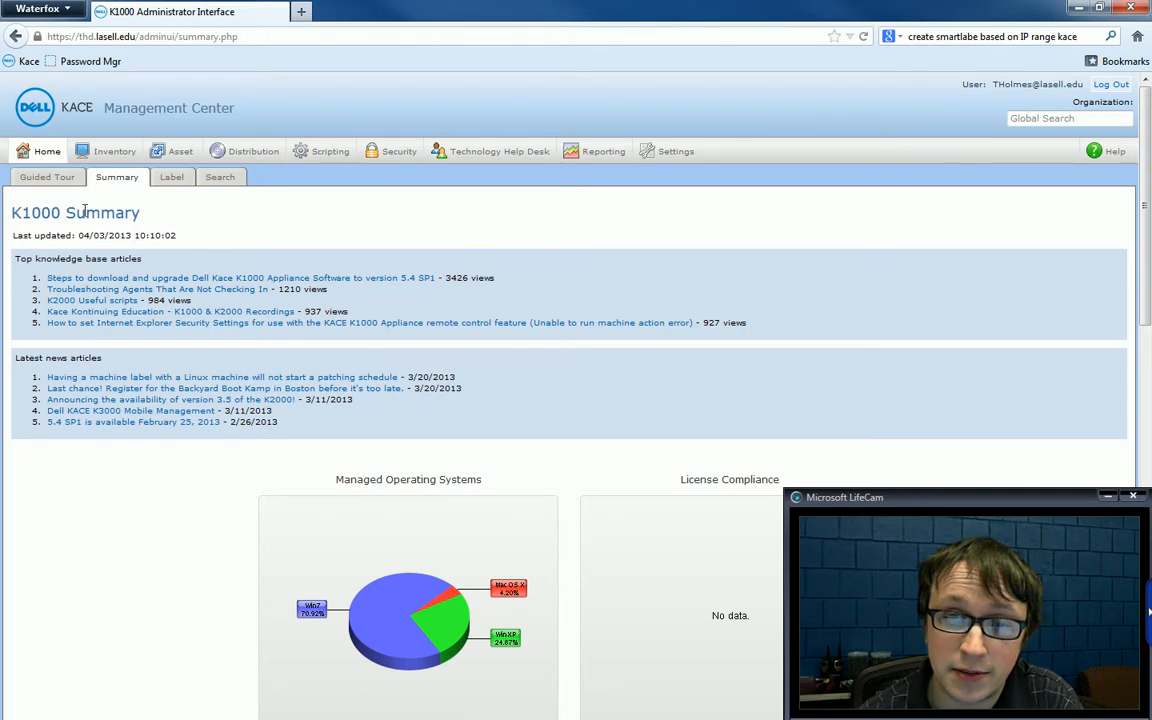
Open the Label sub-tab from the K1000 Summary page to reach the Labels page
{"action": "left_click", "coordinate": [170, 185]}
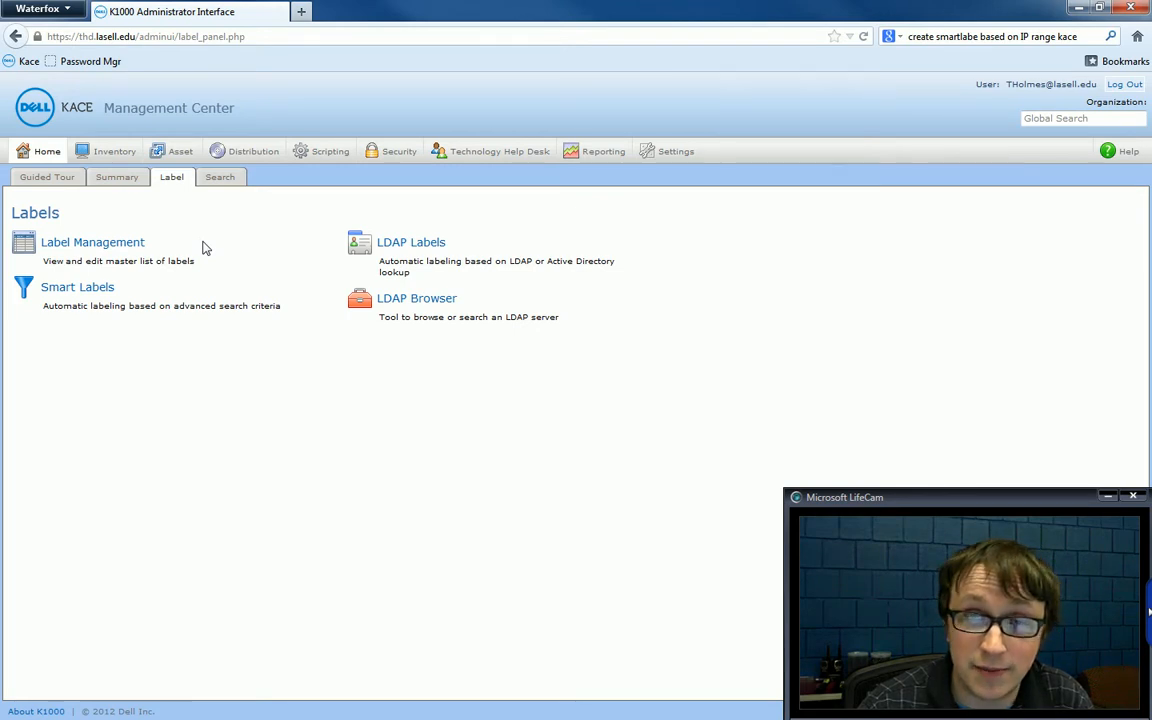
Add a new machine smart label from Smart Labels, naming it 'IPL: Irwin'
{"action": "left_click", "coordinate": [79, 291]}
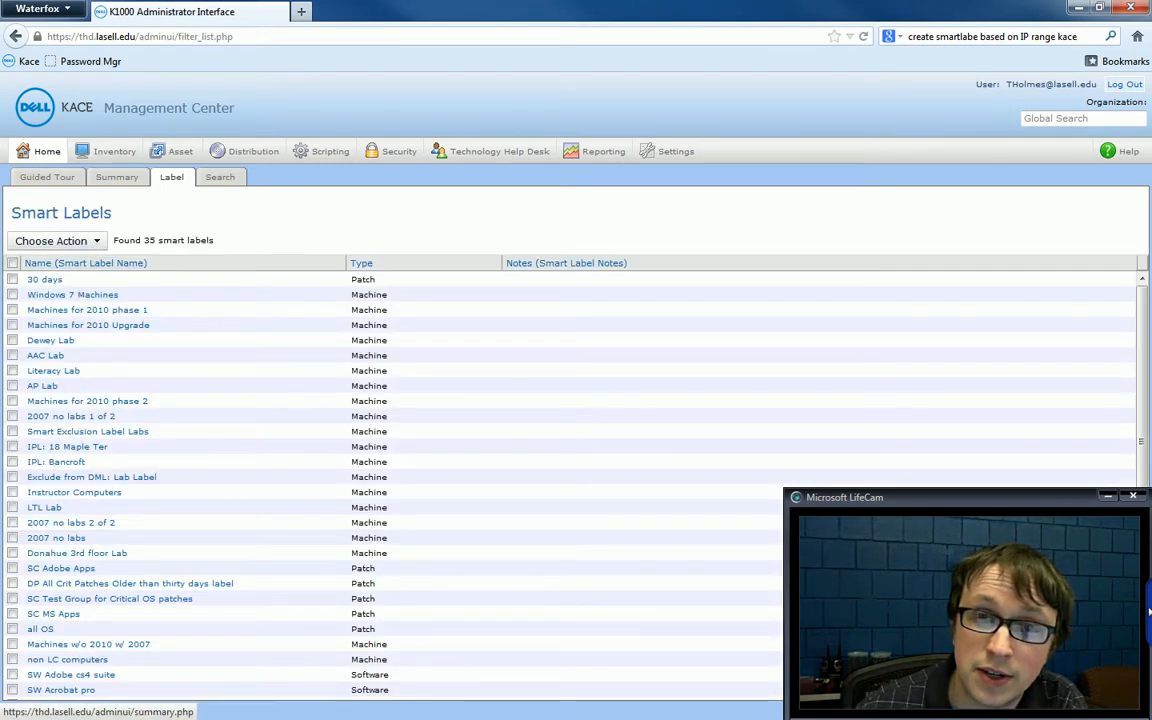
{"action": "left_click", "coordinate": [44, 152]}
{"action": "left_click", "coordinate": [163, 177]}
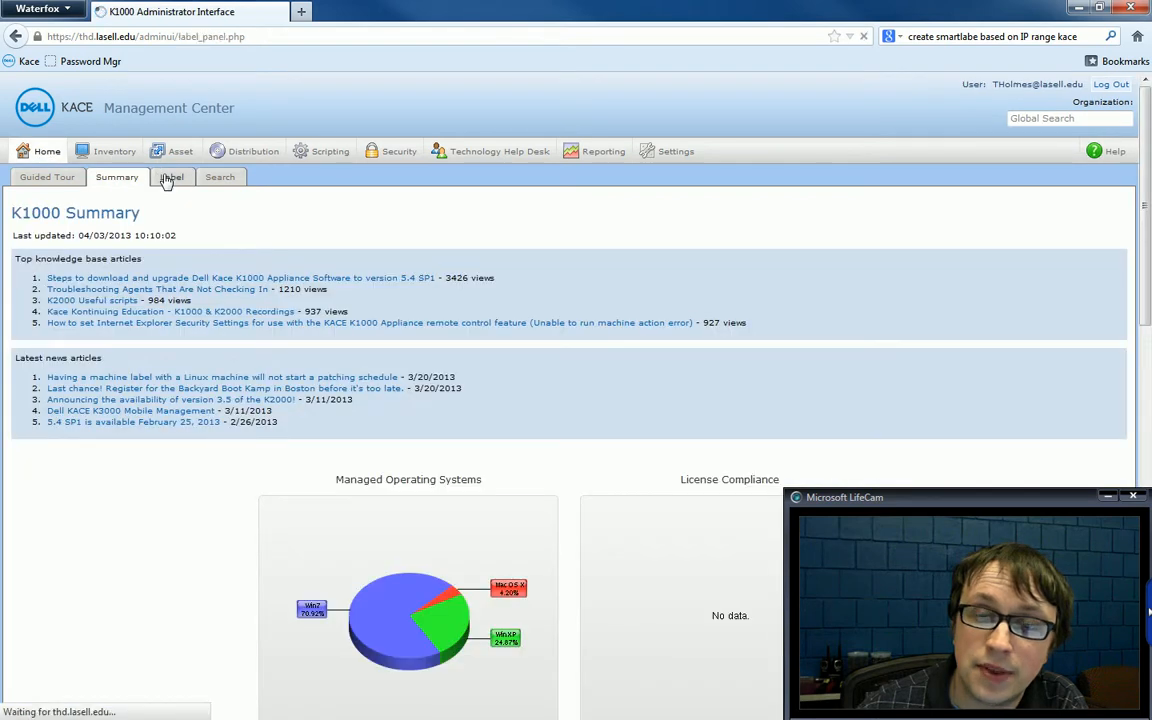
{"action": "left_click", "coordinate": [105, 289]}
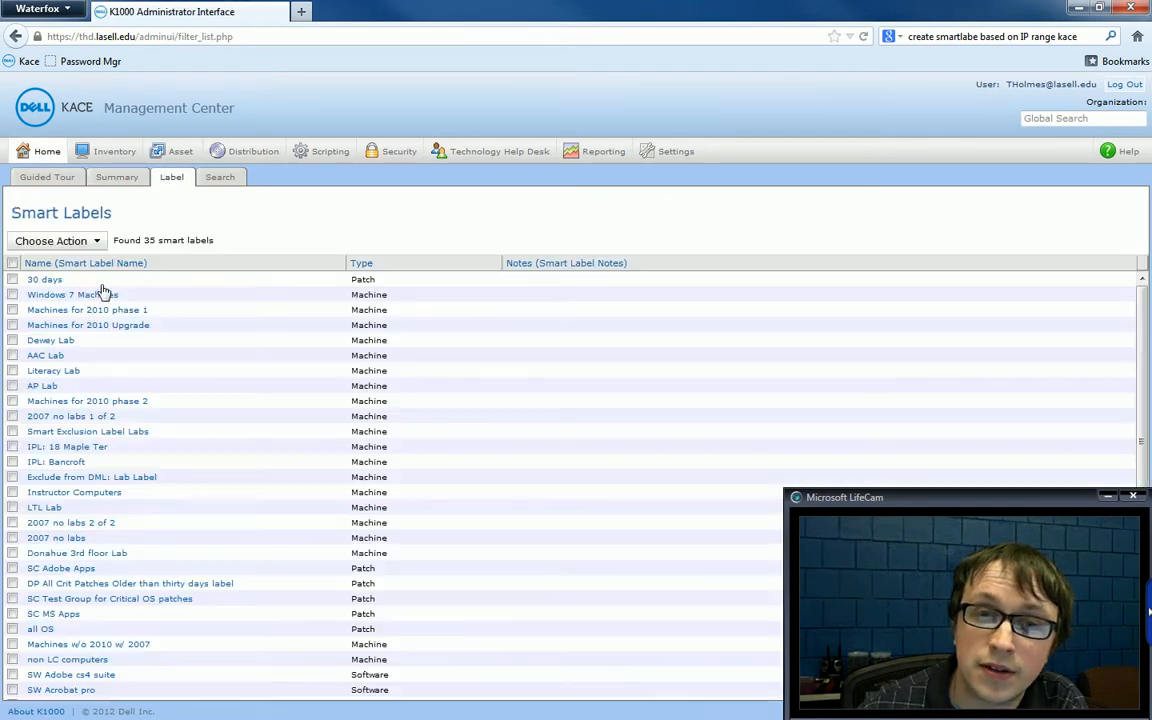
{"action": "left_click", "coordinate": [98, 243]}
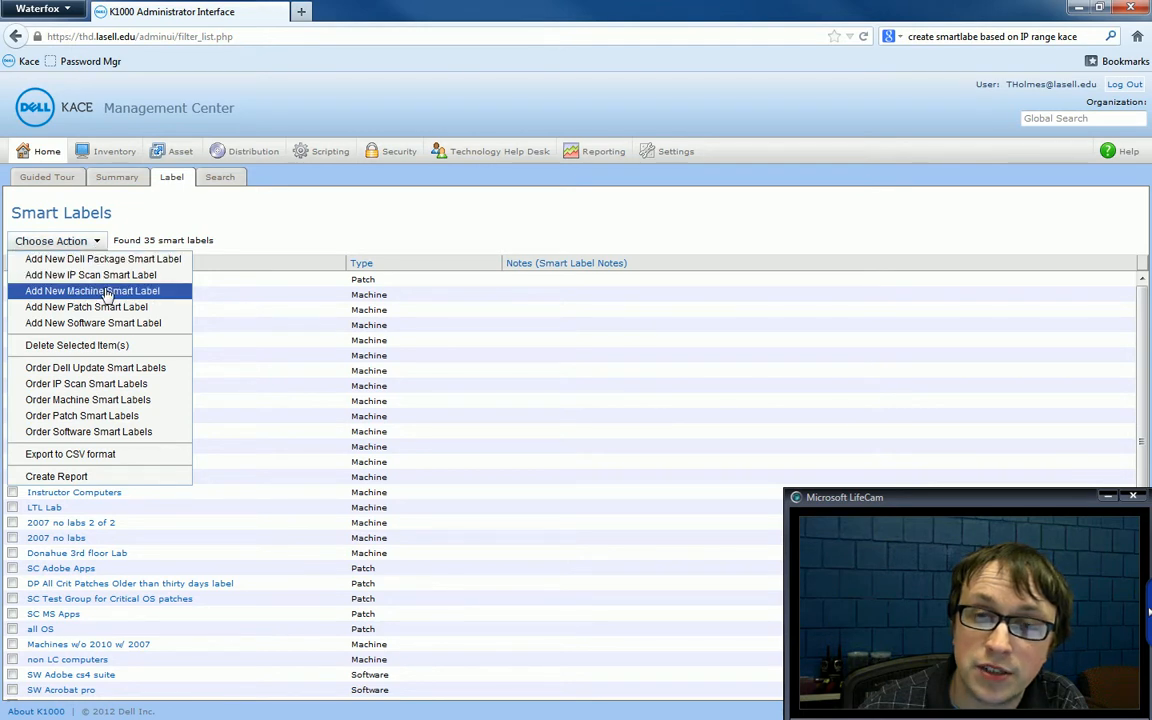
{"action": "left_click", "coordinate": [107, 291]}
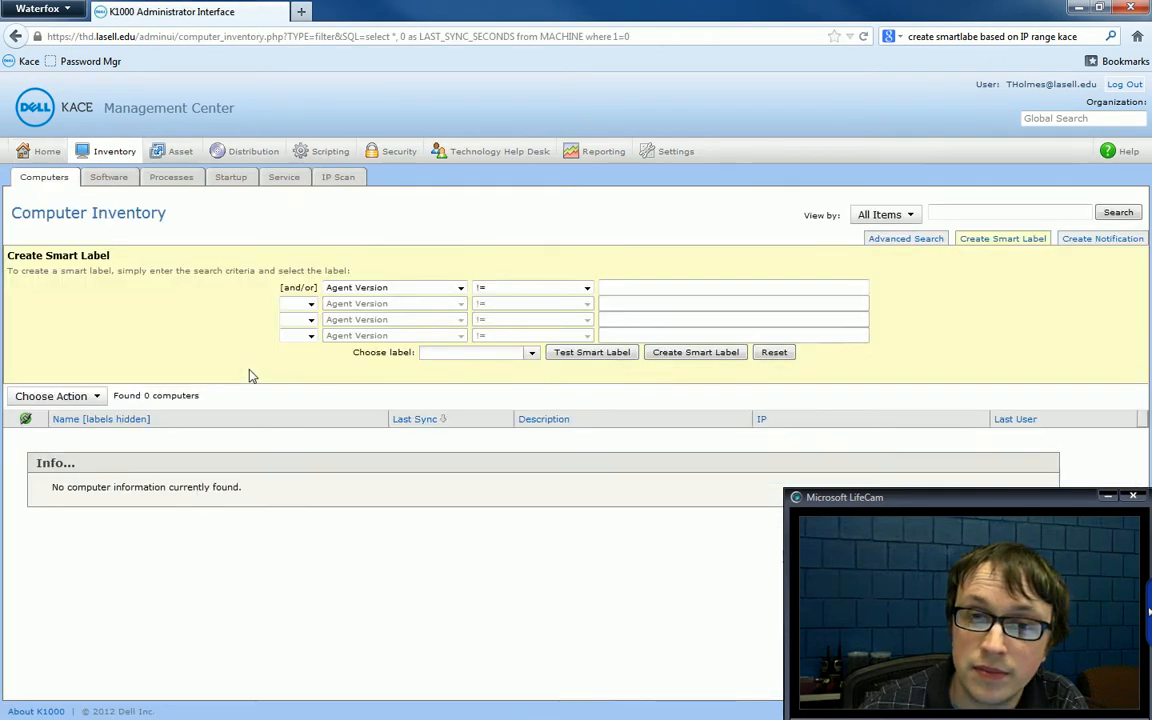
{"action": "left_click", "coordinate": [430, 354]}
{"action": "type", "text": "IPL:"}
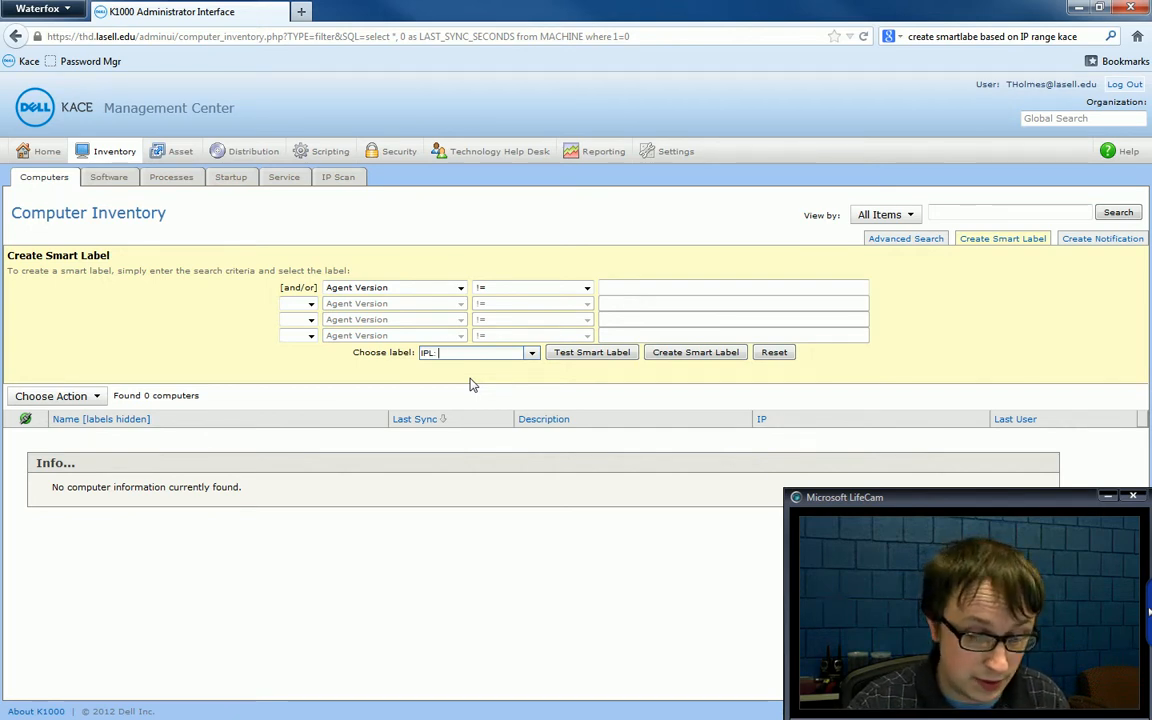
{"action": "type", "text": "n"}
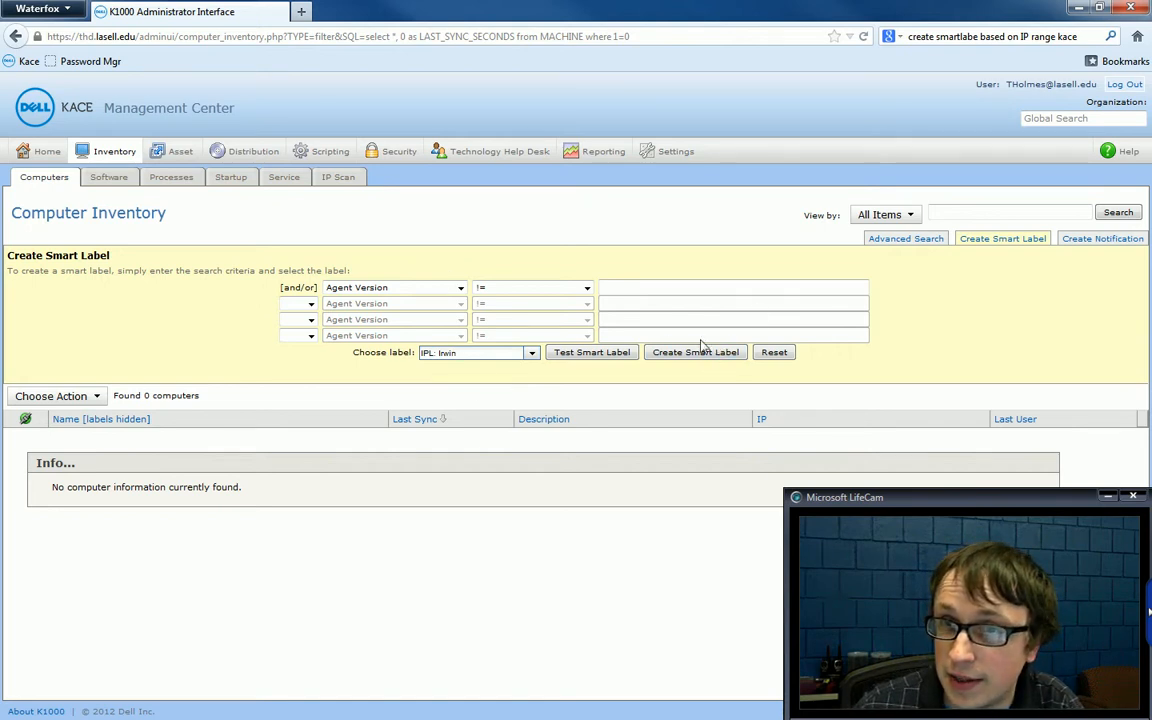
{"action": "left_click", "coordinate": [696, 353]}
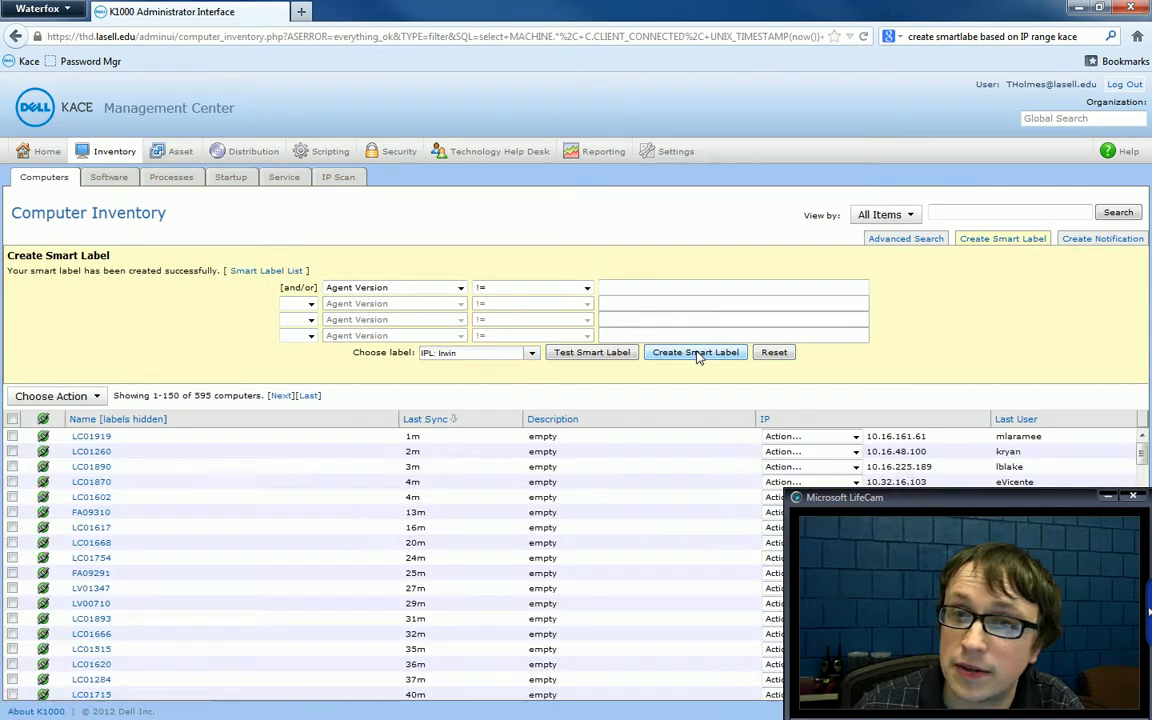
Open the IPL: Irwin smart label's edit page from the Smart Labels list
{"action": "left_click", "coordinate": [45, 158]}
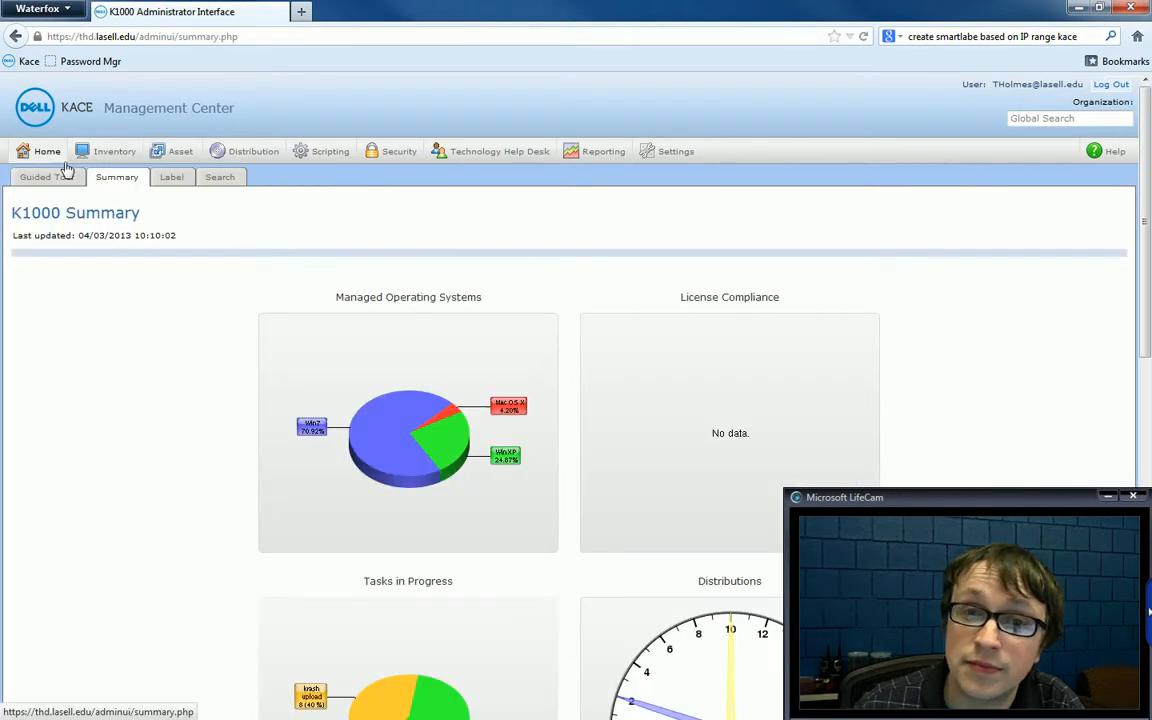
{"action": "left_click", "coordinate": [162, 180]}
{"action": "left_click", "coordinate": [86, 289]}
{"action": "scroll", "coordinate": [203, 370], "scroll_direction": "down", "scroll_amount": 3}
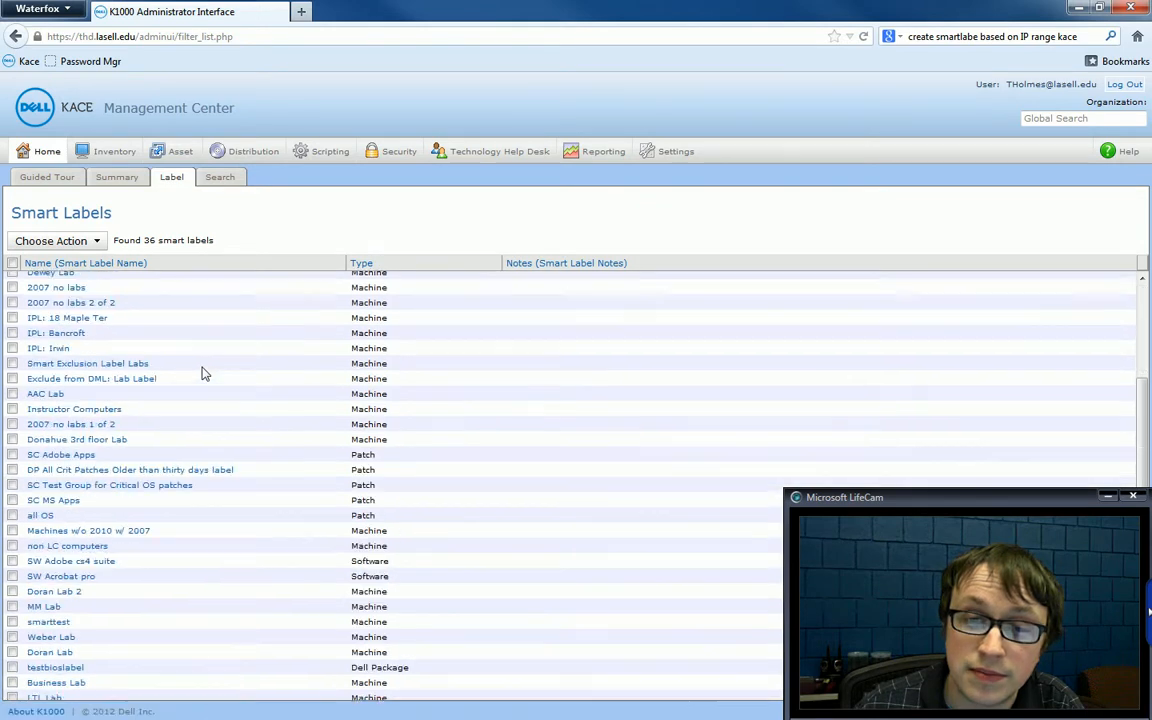
{"action": "scroll", "coordinate": [203, 367], "scroll_direction": "up", "scroll_amount": 3}
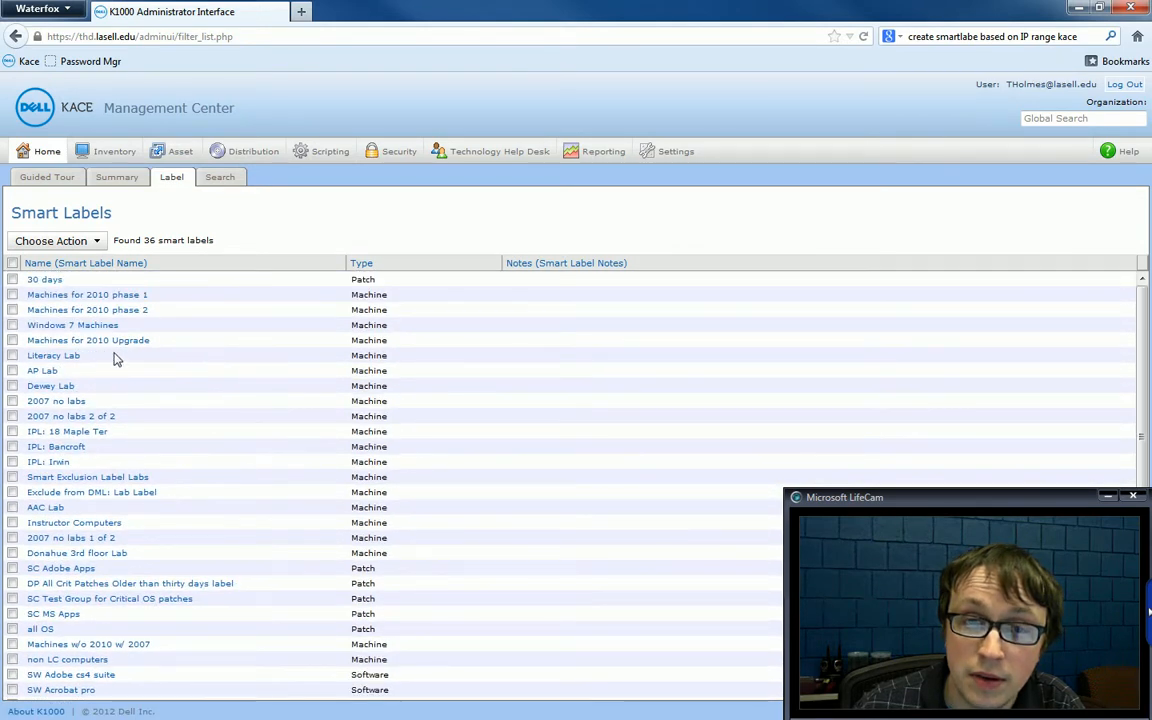
{"action": "left_click", "coordinate": [46, 464]}
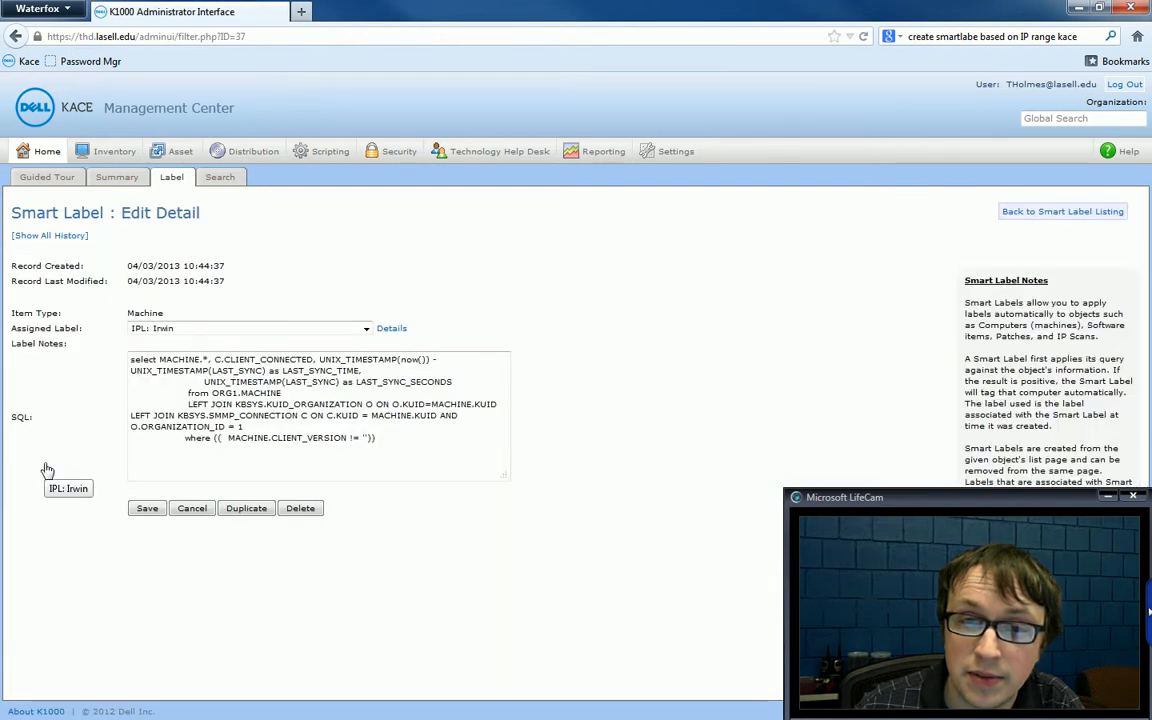
Select and delete the entire existing SQL query
{"action": "left_click", "coordinate": [430, 460]}
{"action": "key", "text": "ctrl+a"}
{"action": "key", "text": "Delete"}
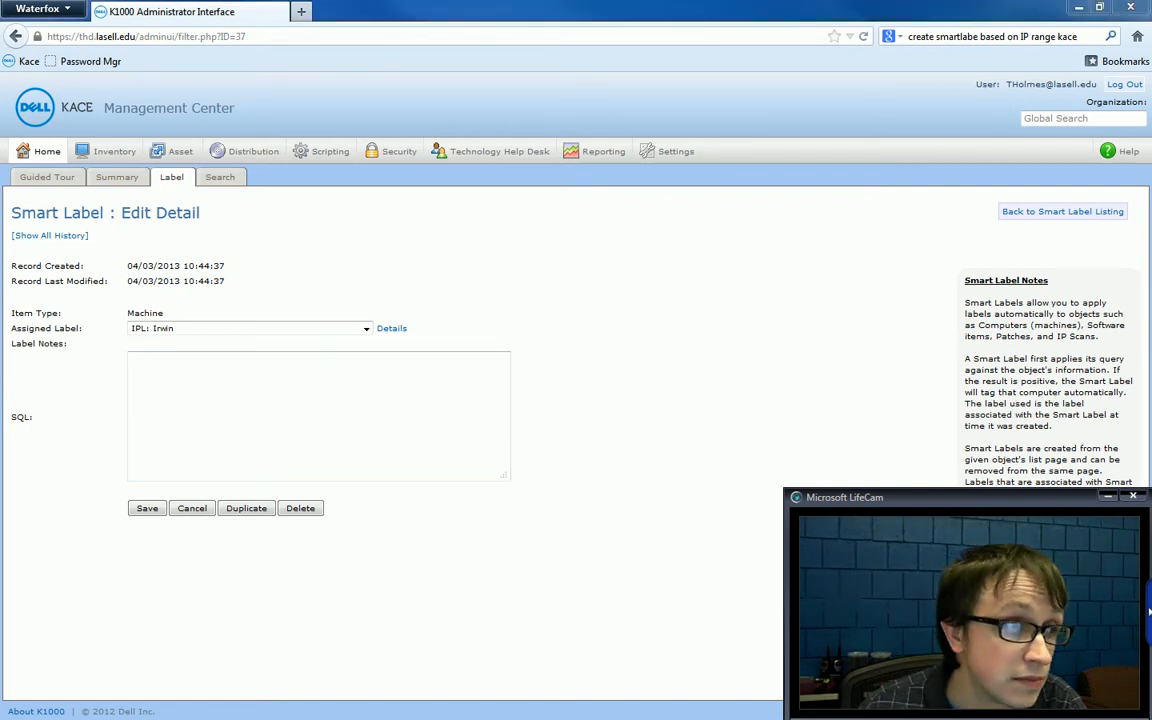
Paste the IP-range SQL query and change its start address to 10.16.0.1
{"action": "right_click", "coordinate": [213, 406]}
{"action": "left_click", "coordinate": [255, 478]}
{"action": "key", "text": "BackSpace"}
{"action": "key", "text": "Up"}
{"action": "key", "text": "Down"}
{"action": "key", "text": "Down"}
{"action": "key", "text": "Left"}
{"action": "key", "text": "Left"}
{"action": "key", "text": "Left"}
{"action": "key", "text": "Left"}
{"action": "key", "text": "Left"}
{"action": "key", "text": "Left"}
{"action": "key", "text": "Left"}
{"action": "key", "text": "Left"}
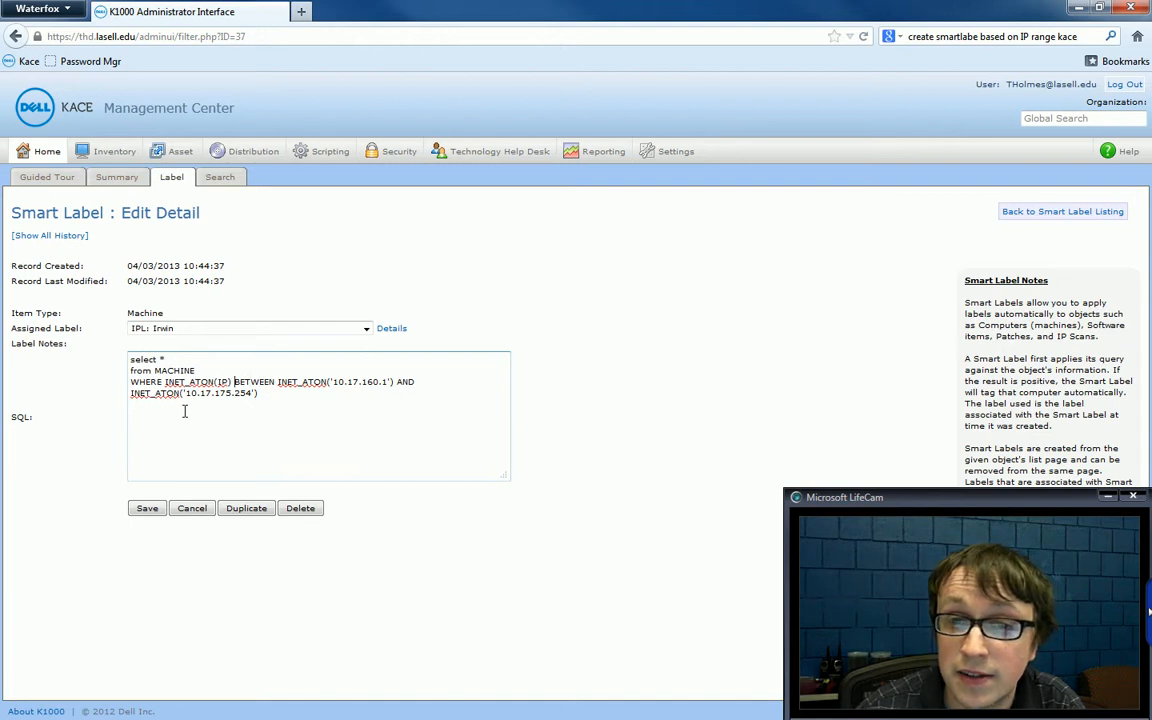
{"action": "key", "text": "Right"}
{"action": "key", "text": "Right"}
{"action": "key", "text": "Right"}
{"action": "key", "text": "Right"}
{"action": "key", "text": "Right"}
{"action": "key", "text": "Right"}
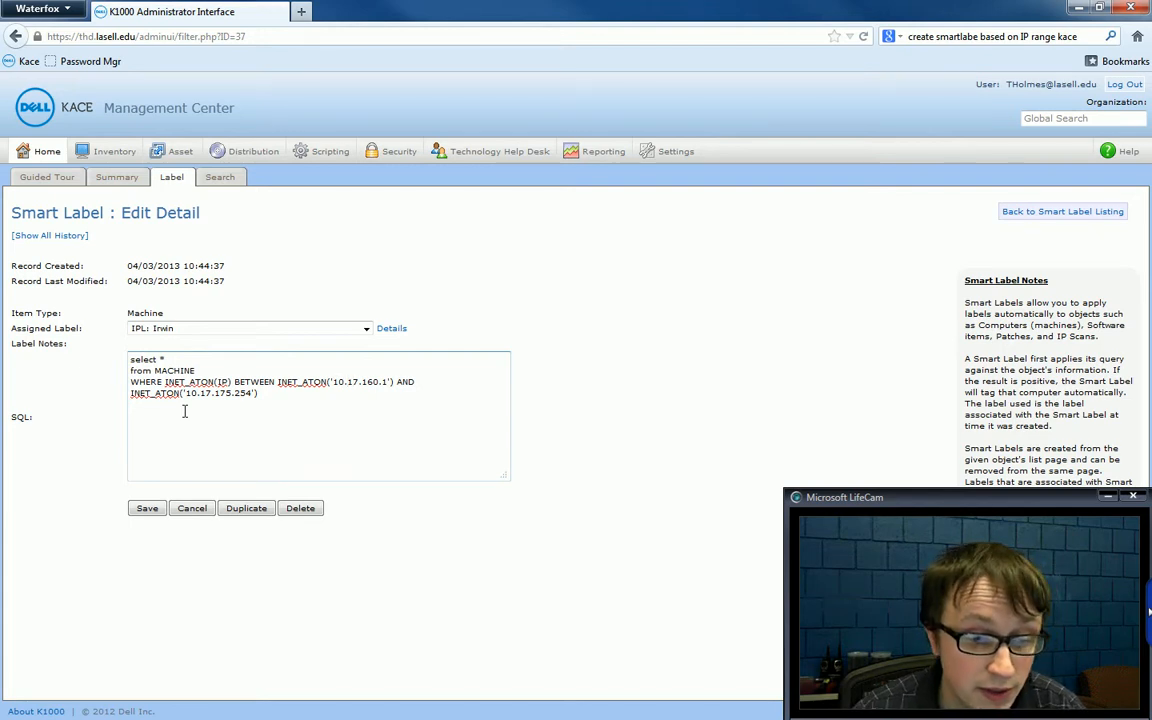
{"action": "key", "text": "Right"}
{"action": "key", "text": "BackSpace"}
{"action": "type", "text": "6"}
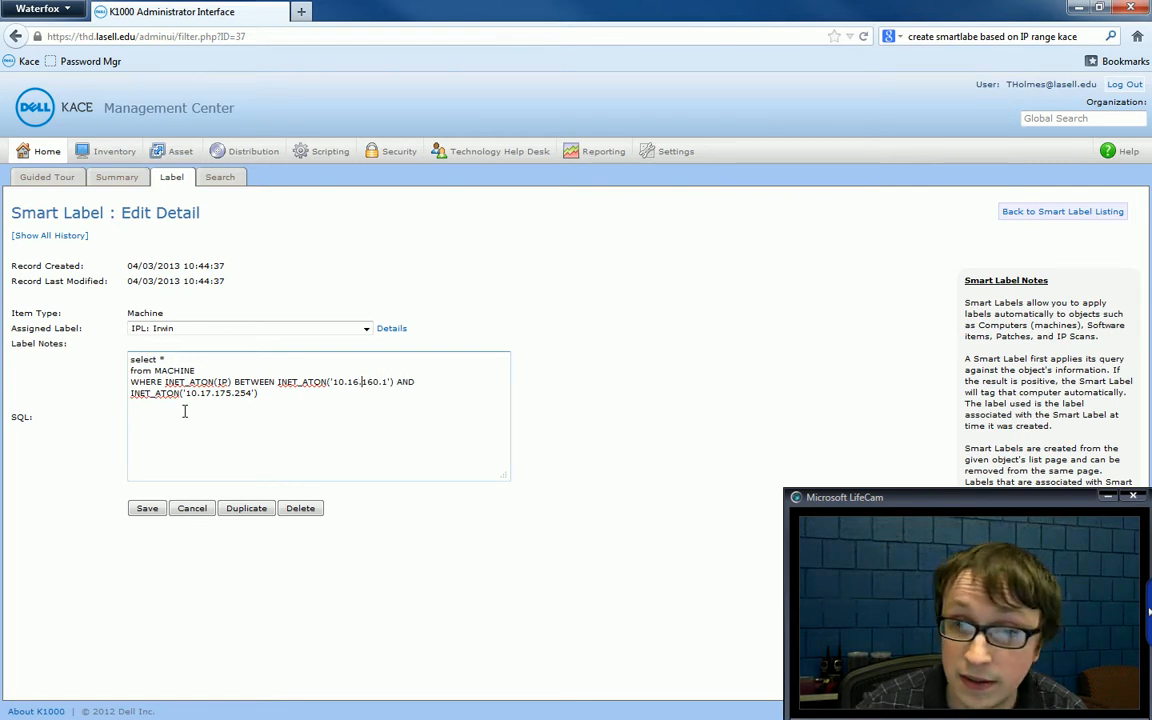
{"action": "key", "text": "BackSpace"}
{"action": "key", "text": "BackSpace"}
Change the end address to 10.16.15.254 and save the smart label
{"action": "key", "text": "Down"}
{"action": "key", "text": "Left"}
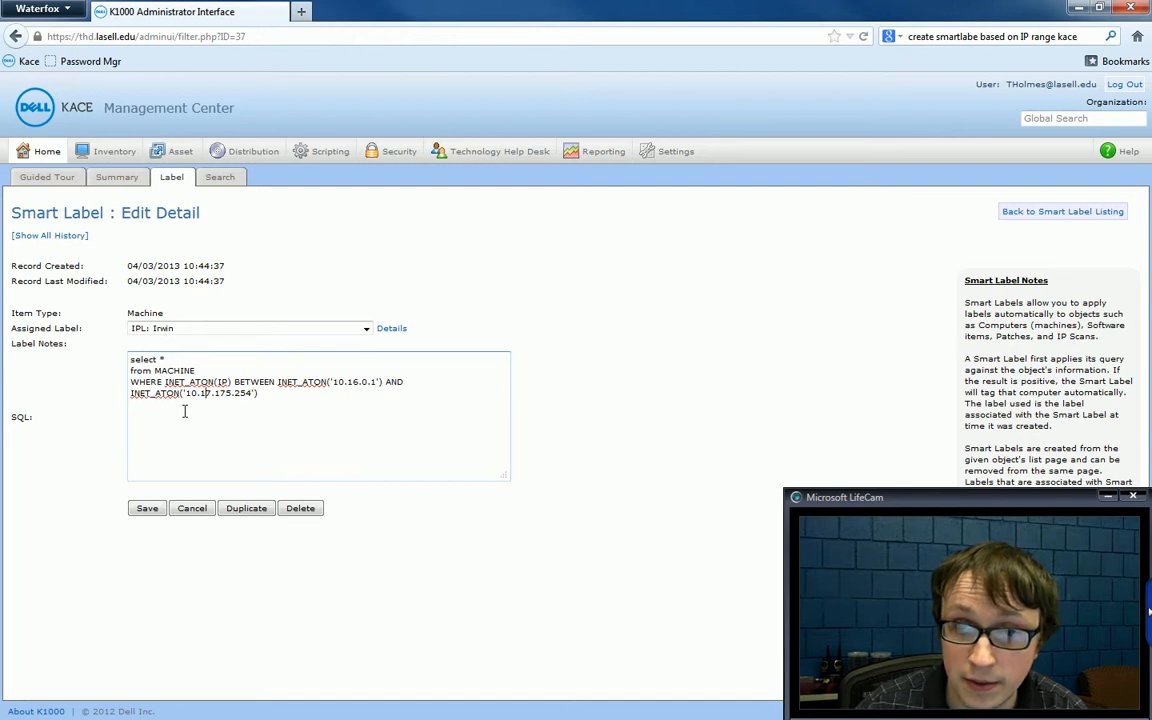
{"action": "key", "text": "BackSpace"}
{"action": "type", "text": "6"}
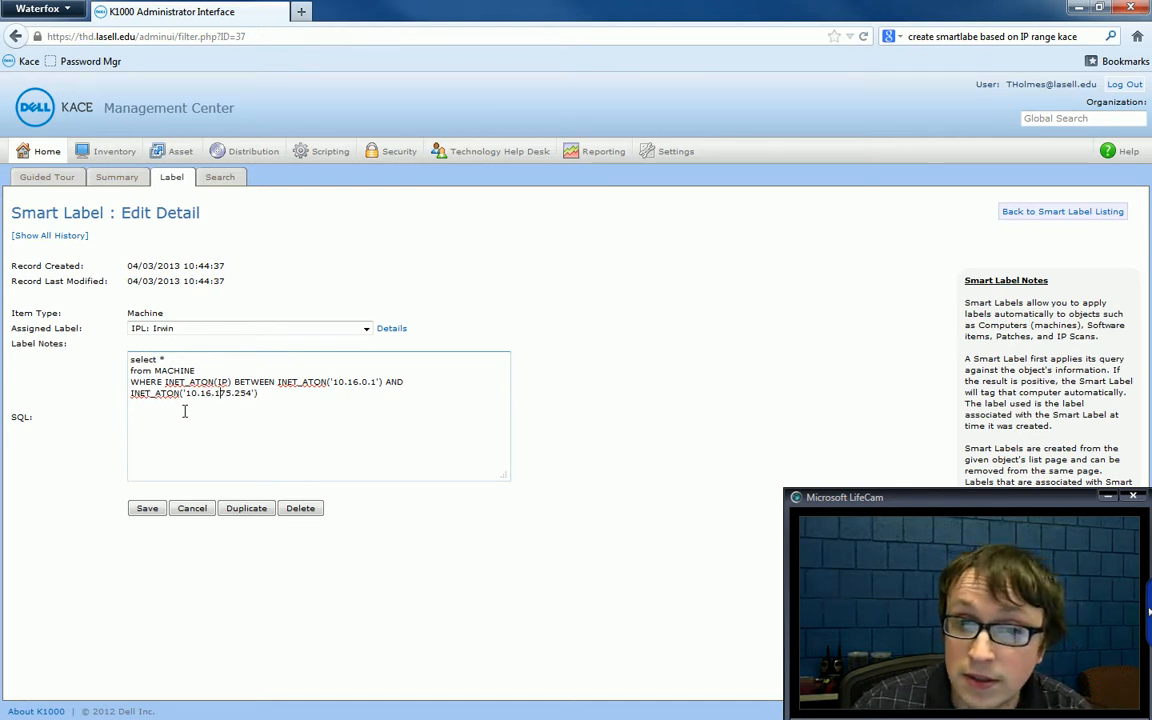
{"action": "key", "text": "BackSpace"}
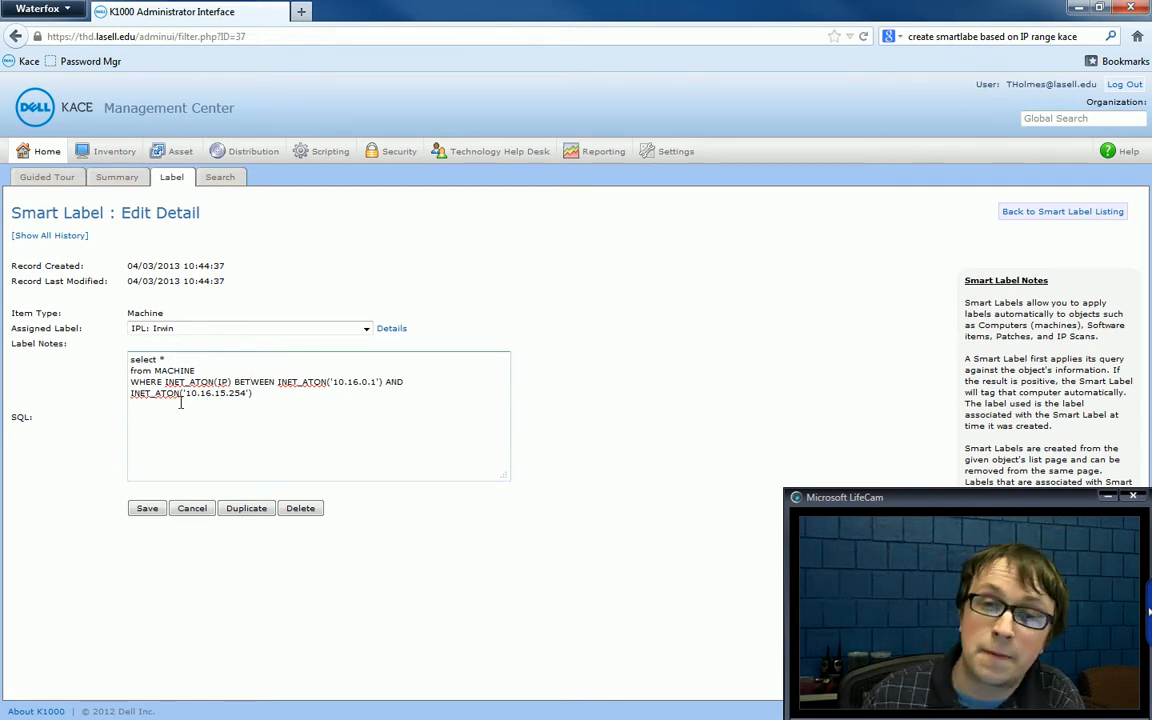
{"action": "left_click", "coordinate": [147, 509]}
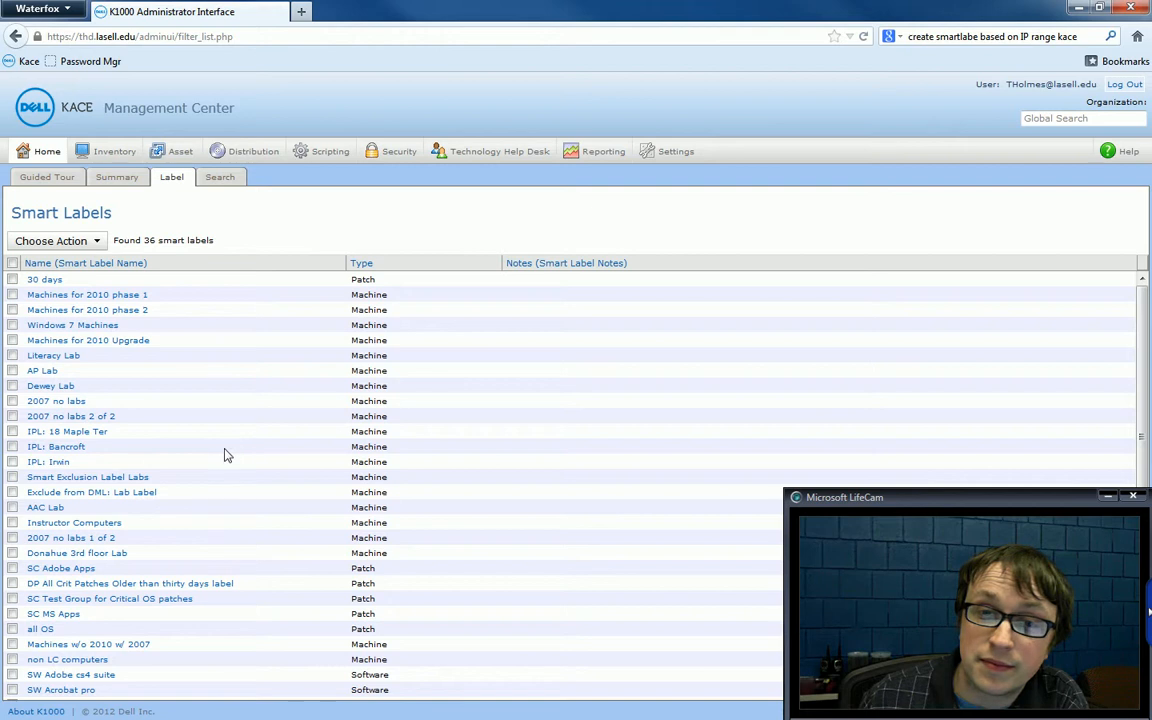
{"action": "left_click", "coordinate": [50, 156]}
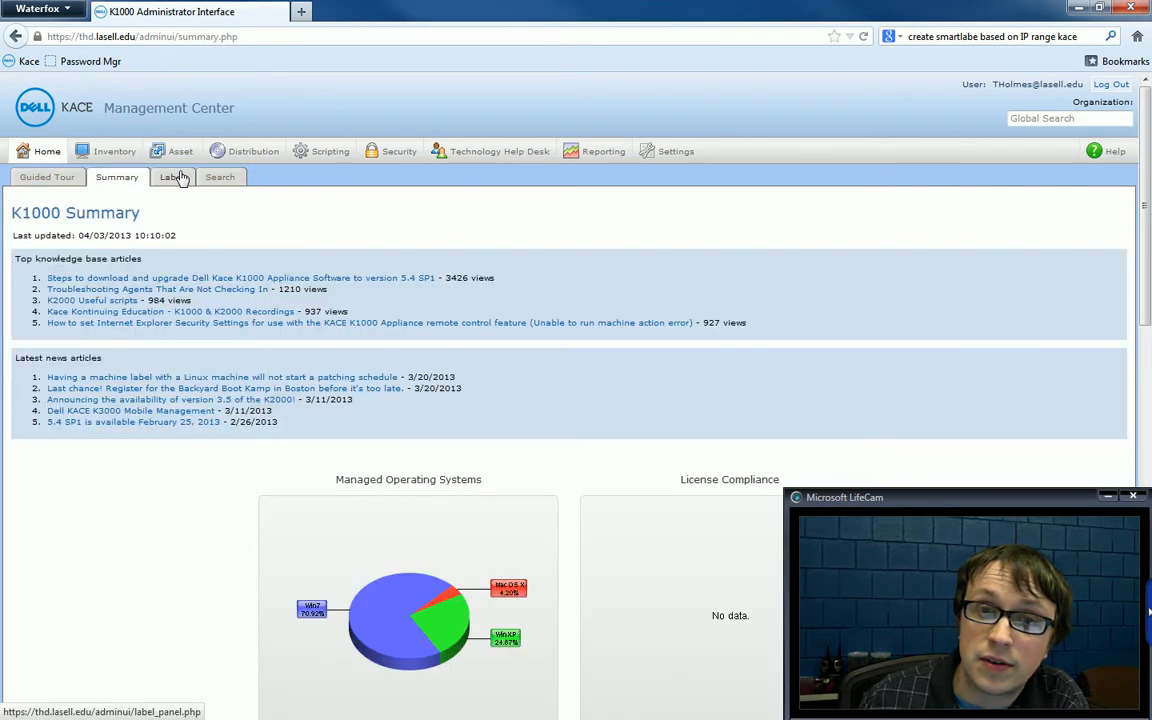
{"action": "left_click", "coordinate": [174, 178]}
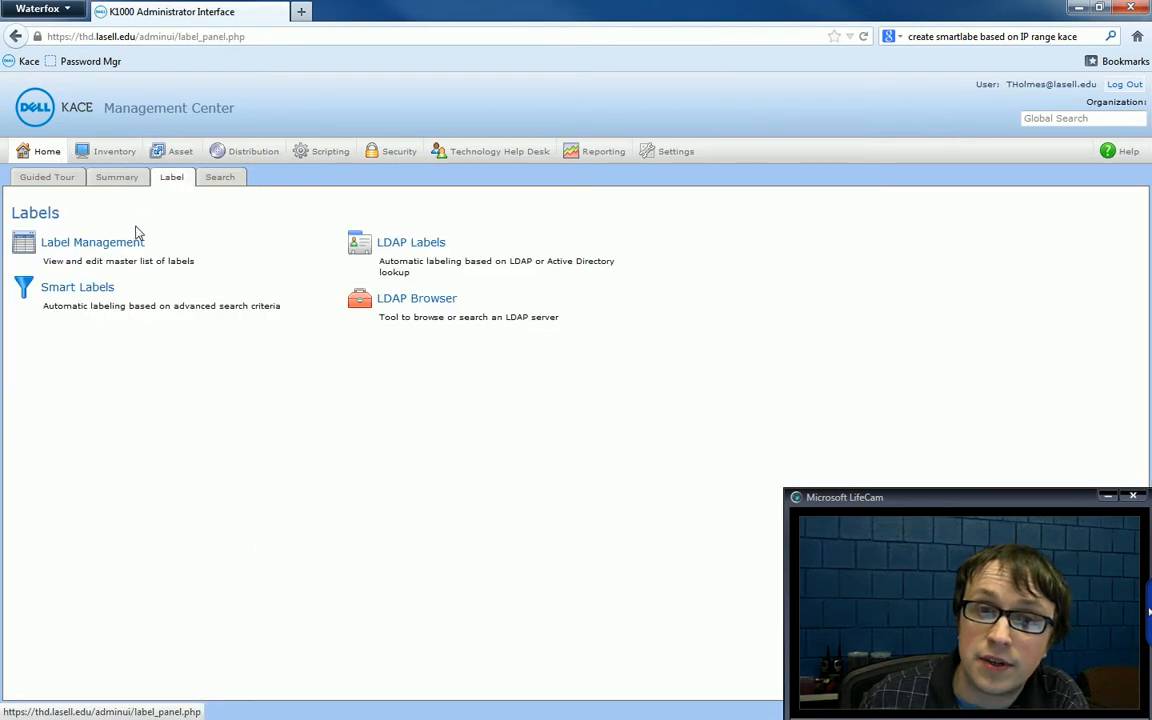
{"action": "left_click", "coordinate": [93, 243]}
{"action": "scroll", "coordinate": [148, 370], "scroll_direction": "down", "scroll_amount": 5}
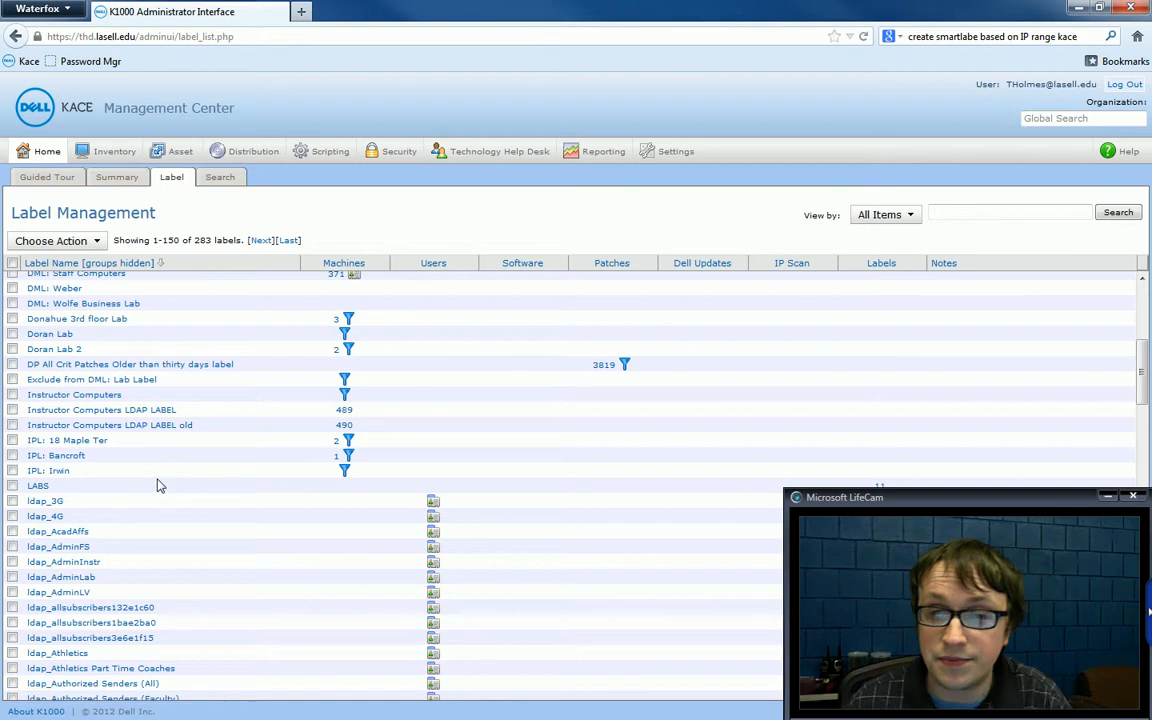
{"action": "left_click", "coordinate": [99, 443]}
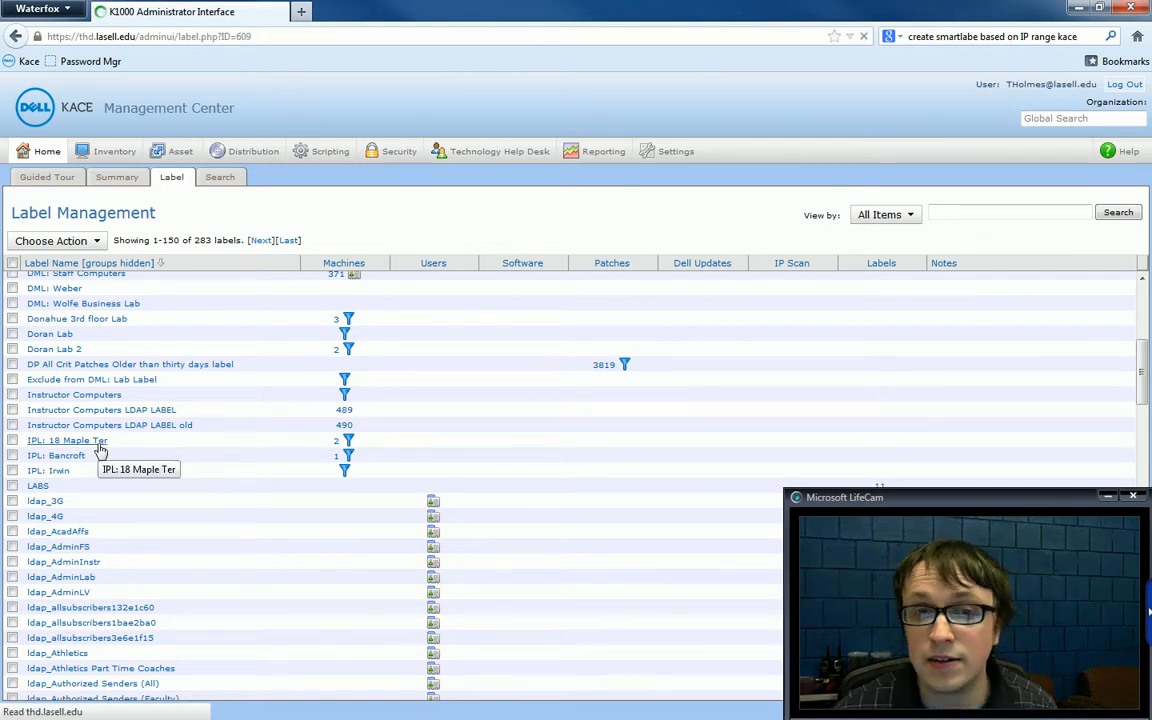
Expand its 2 computers, view FA09310's details, then go back to the label list
{"action": "scroll", "coordinate": [80, 670], "scroll_direction": "down", "scroll_amount": 2}
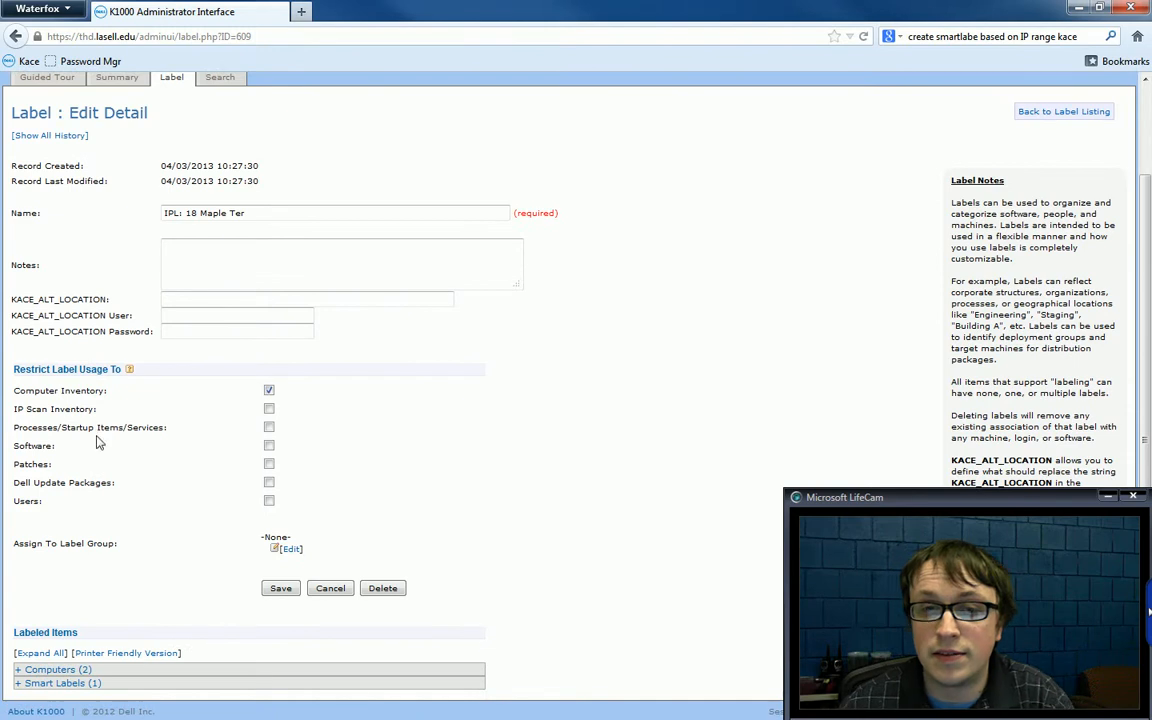
{"action": "left_click", "coordinate": [62, 669]}
{"action": "scroll", "coordinate": [70, 660], "scroll_direction": "down", "scroll_amount": 1}
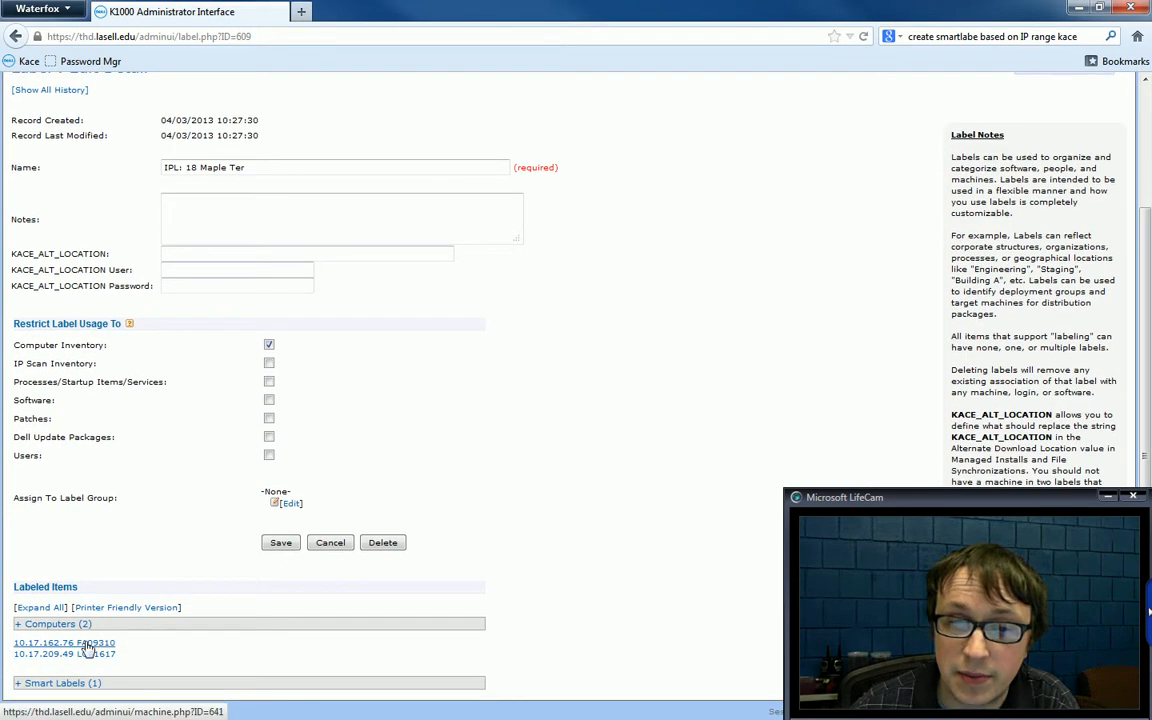
{"action": "left_click", "coordinate": [88, 645]}
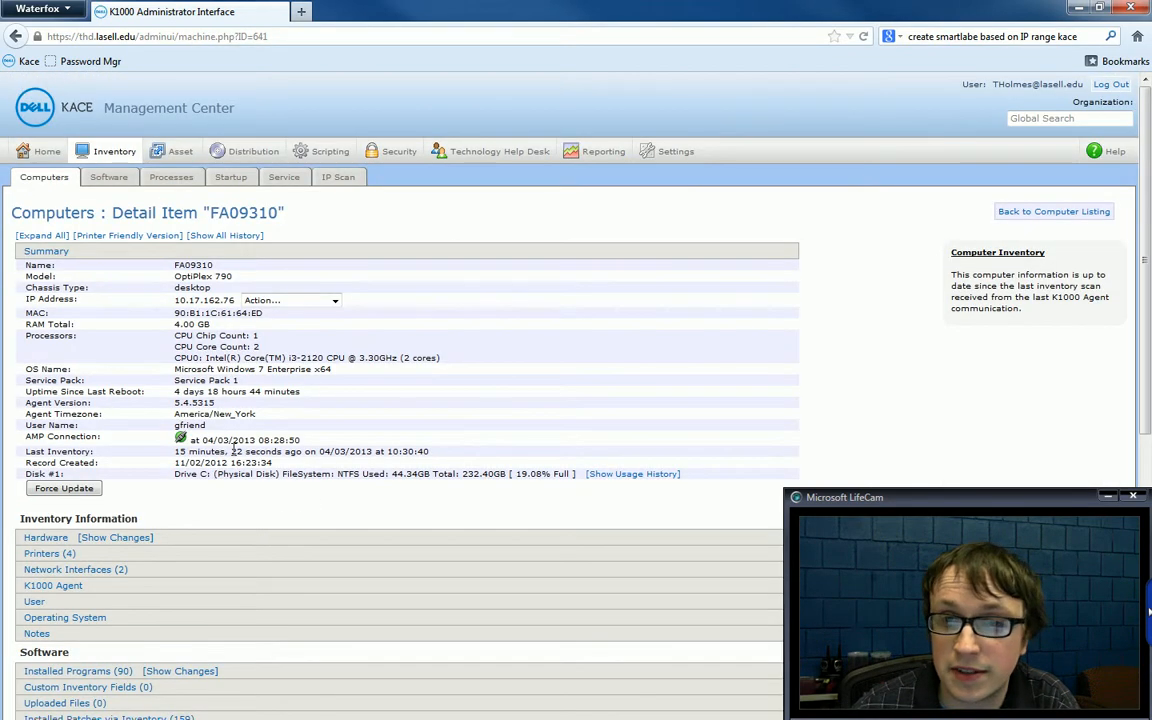
{"action": "left_click_drag", "start_coordinate": [218, 432], "coordinate": [172, 412]}
{"action": "left_click", "coordinate": [15, 37]}
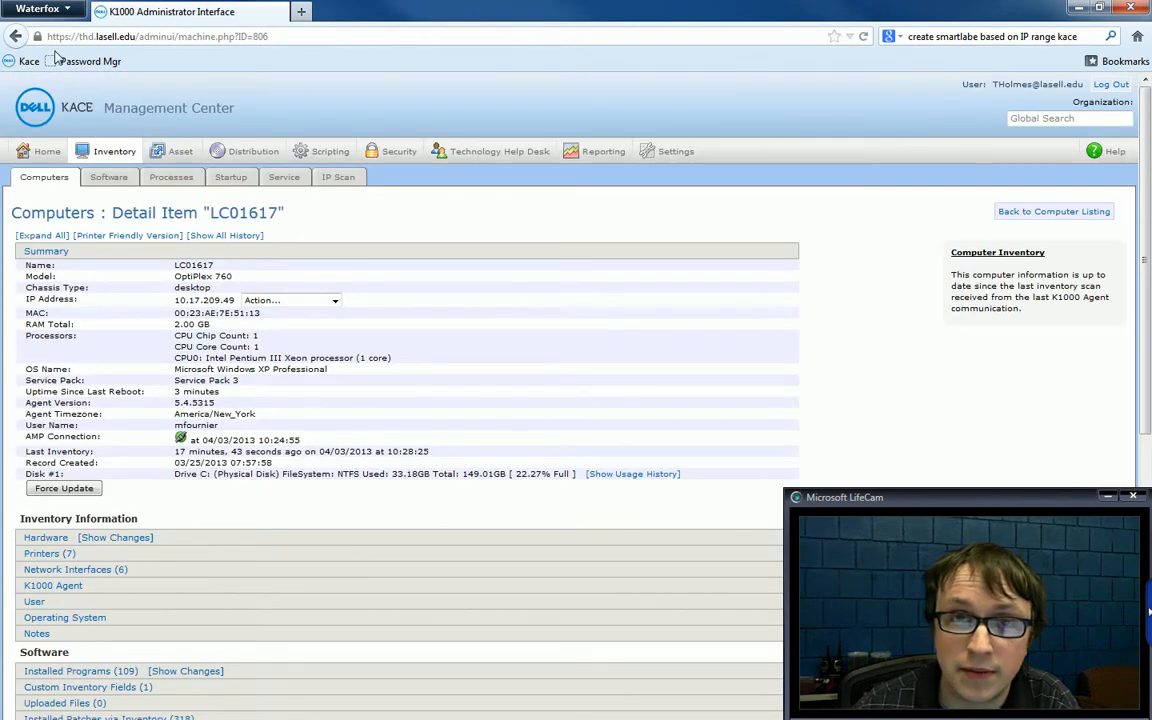
{"action": "left_click", "coordinate": [15, 36]}
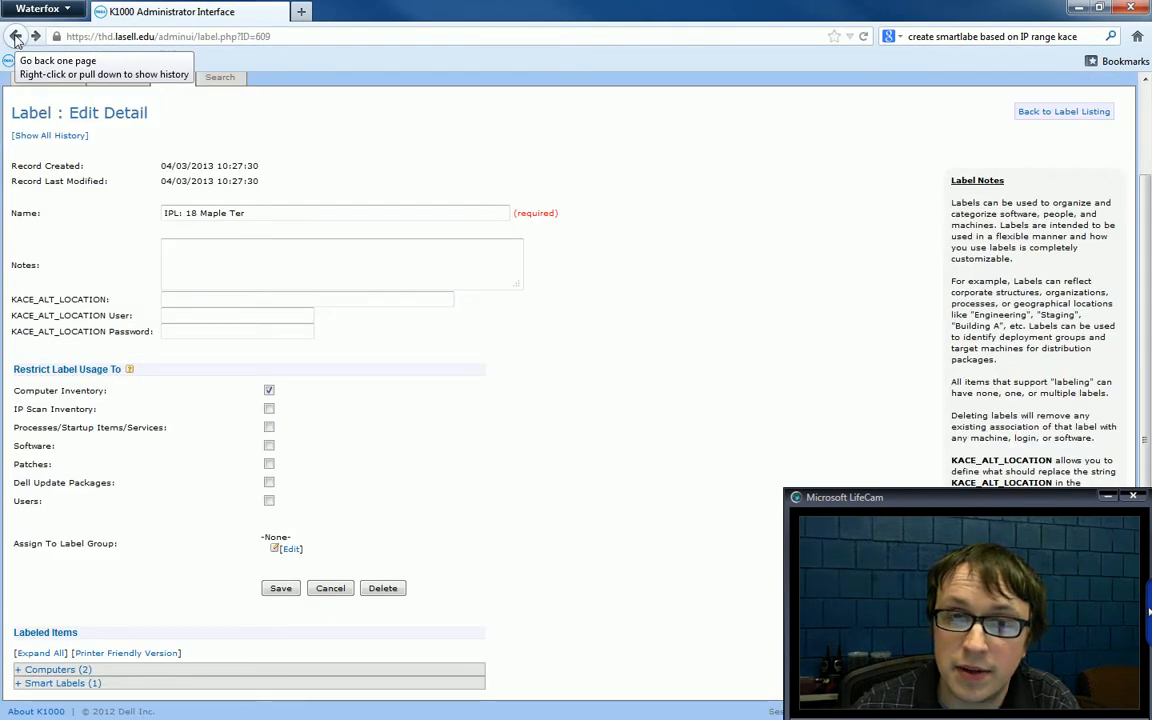
{"action": "left_click", "coordinate": [15, 36]}
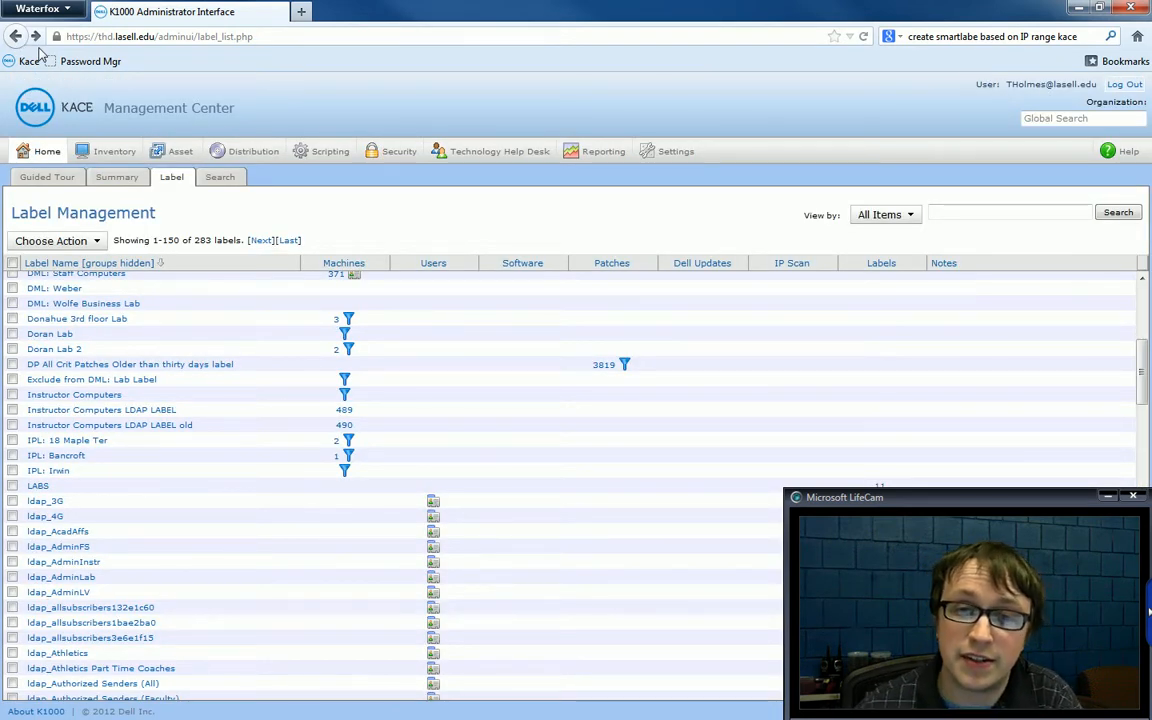
Open the IPL: Bancroft label and view its single computer, LC01260
{"action": "left_click", "coordinate": [70, 456]}
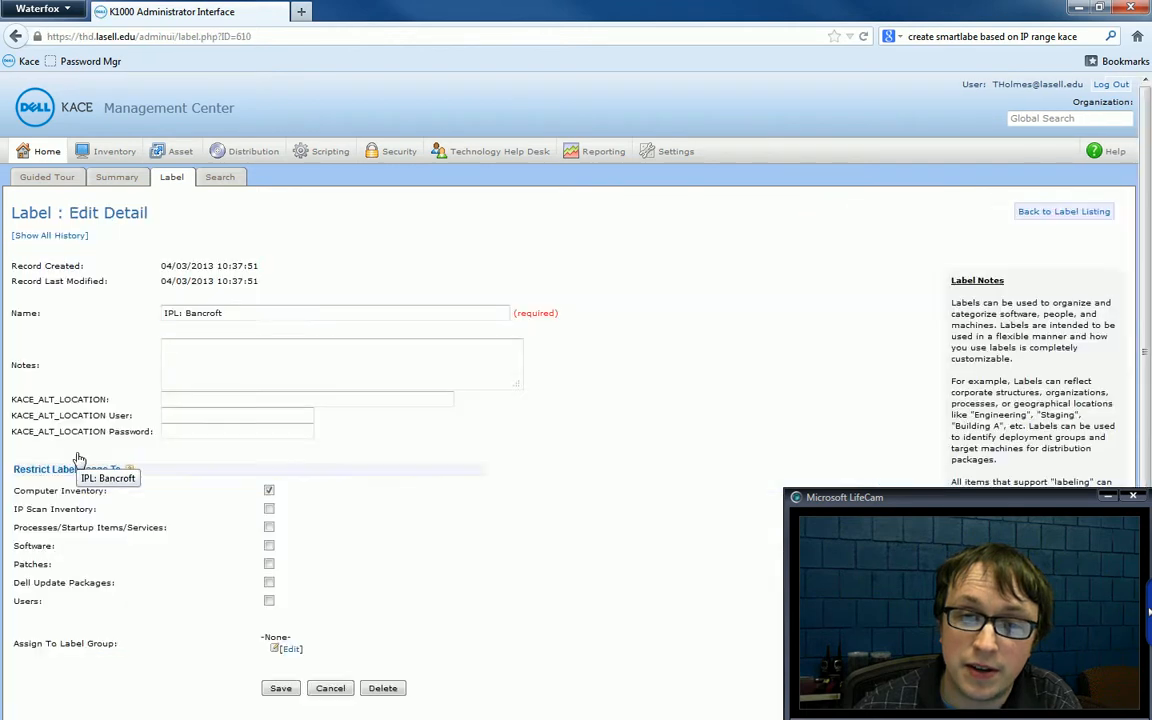
{"action": "scroll", "coordinate": [82, 565], "scroll_direction": "down", "scroll_amount": 1}
{"action": "left_click", "coordinate": [55, 669]}
{"action": "left_click", "coordinate": [38, 688]}
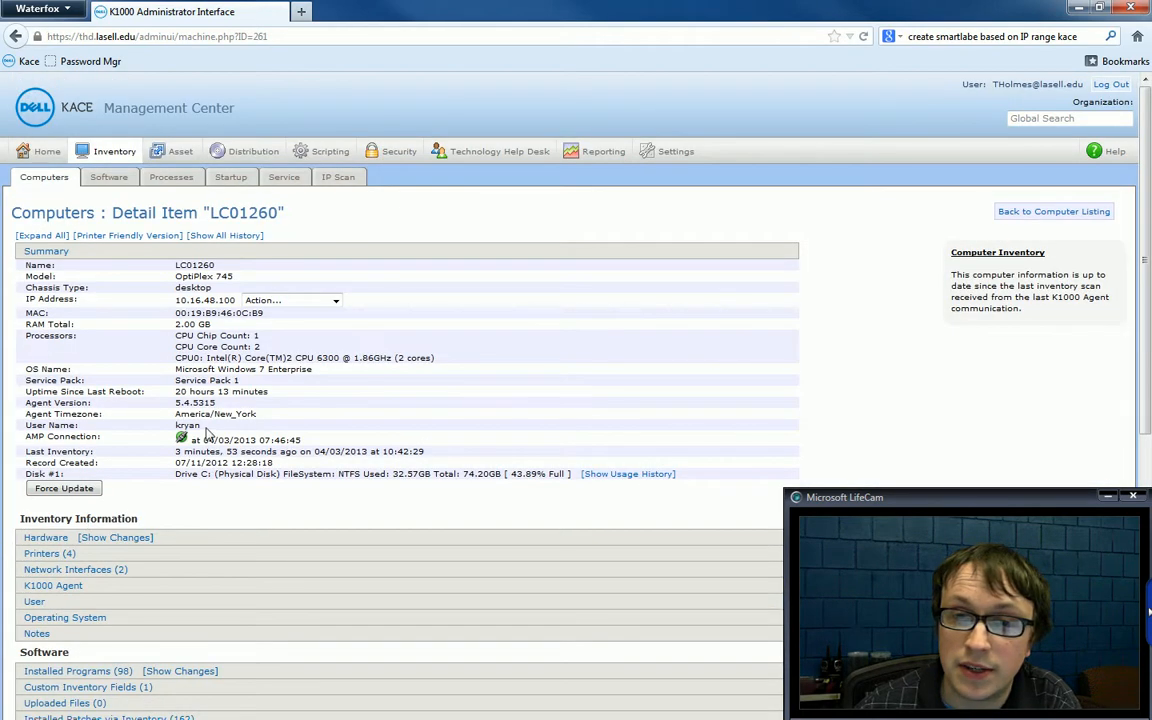
Return from LC01260 and open the Computer Inventory list of 595 computers
{"action": "left_click", "coordinate": [15, 36]}
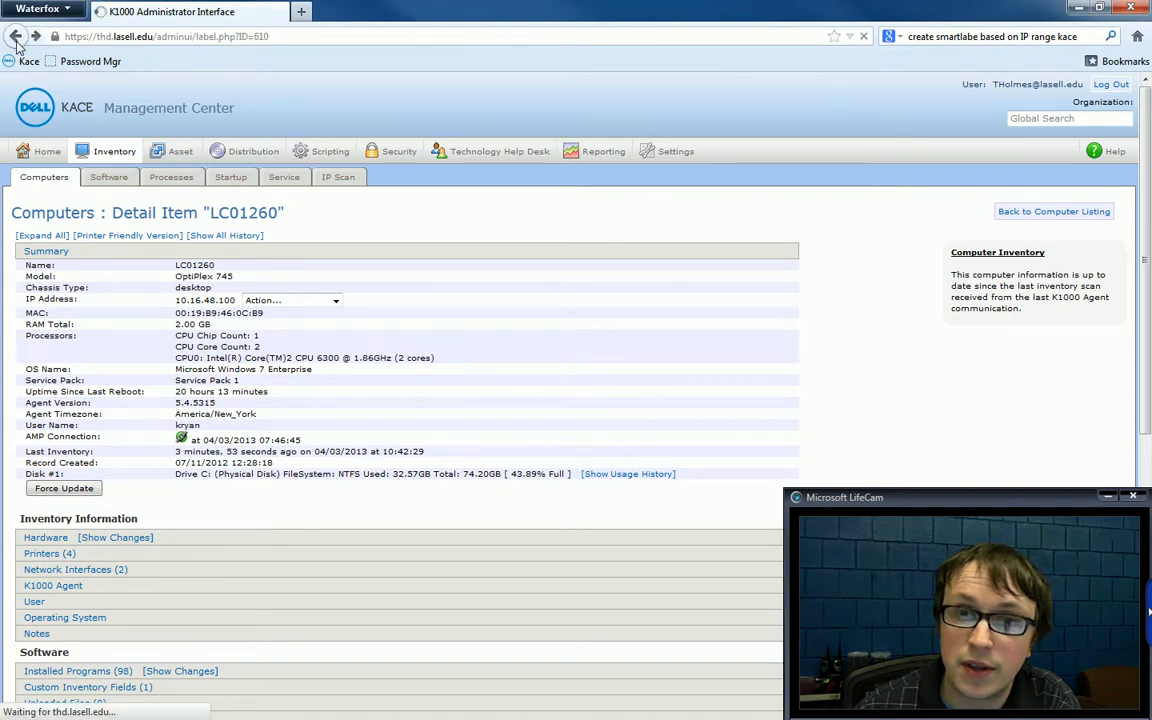
{"action": "scroll", "coordinate": [108, 240], "scroll_direction": "up", "scroll_amount": 2}
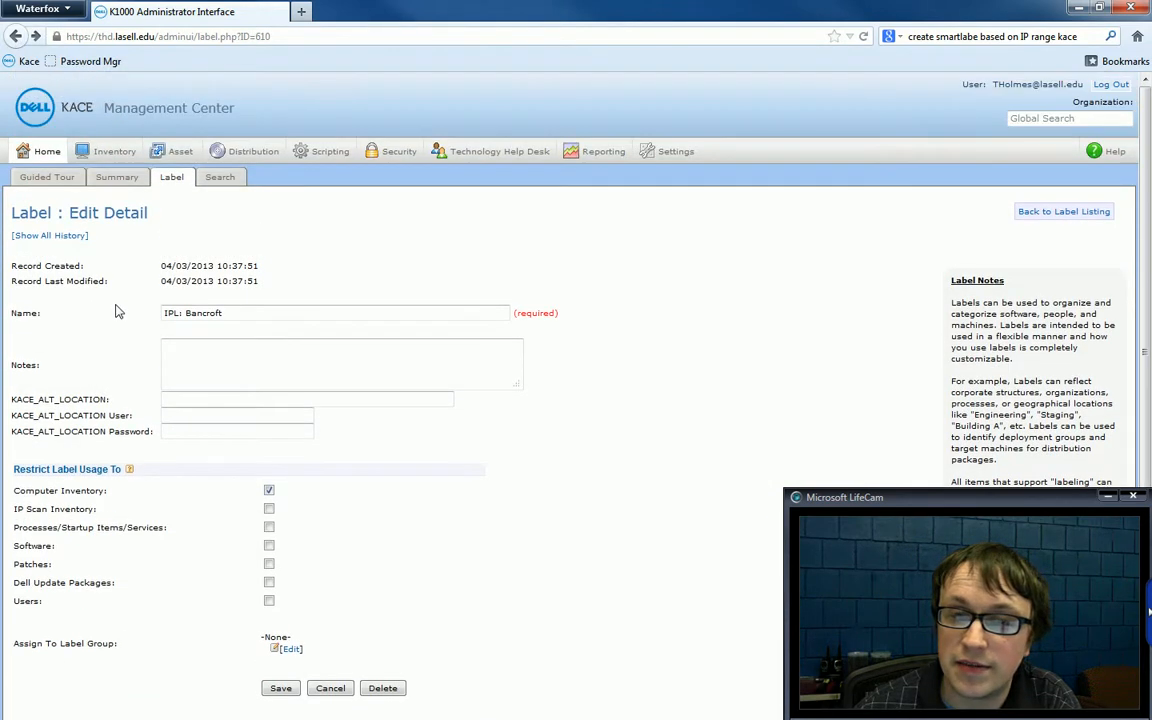
{"action": "left_click", "coordinate": [113, 151]}
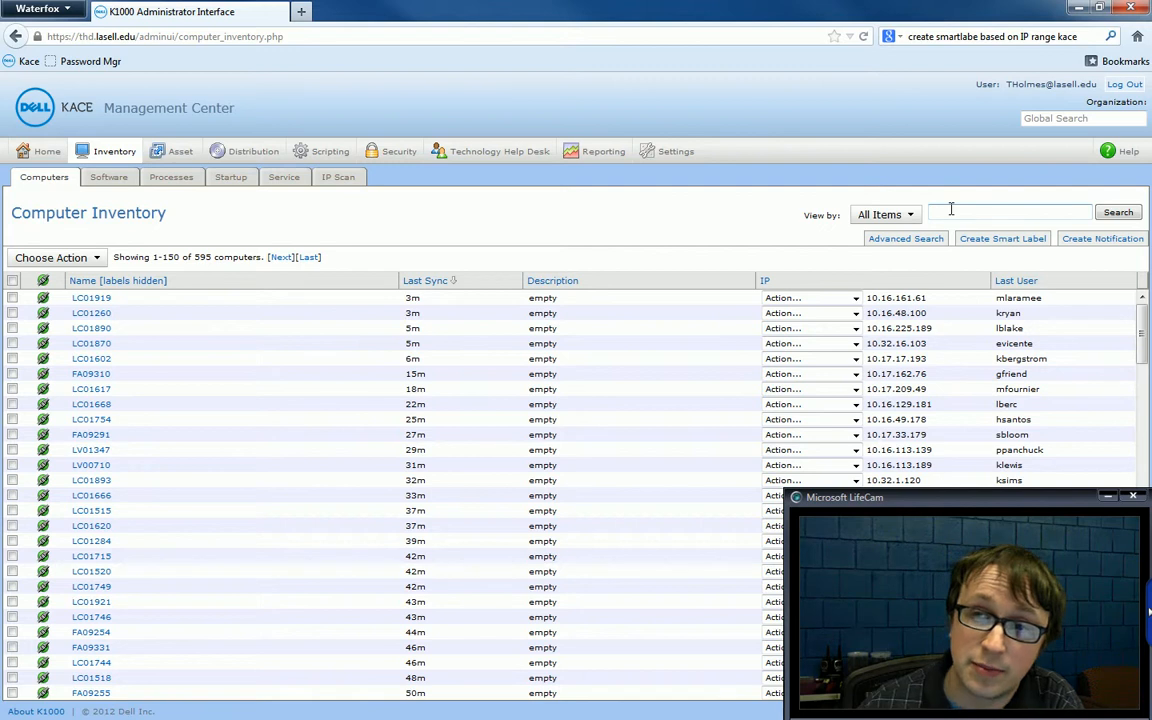
Open the Reporting tab to list the 173 K1000 reports
{"action": "left_click", "coordinate": [594, 155]}
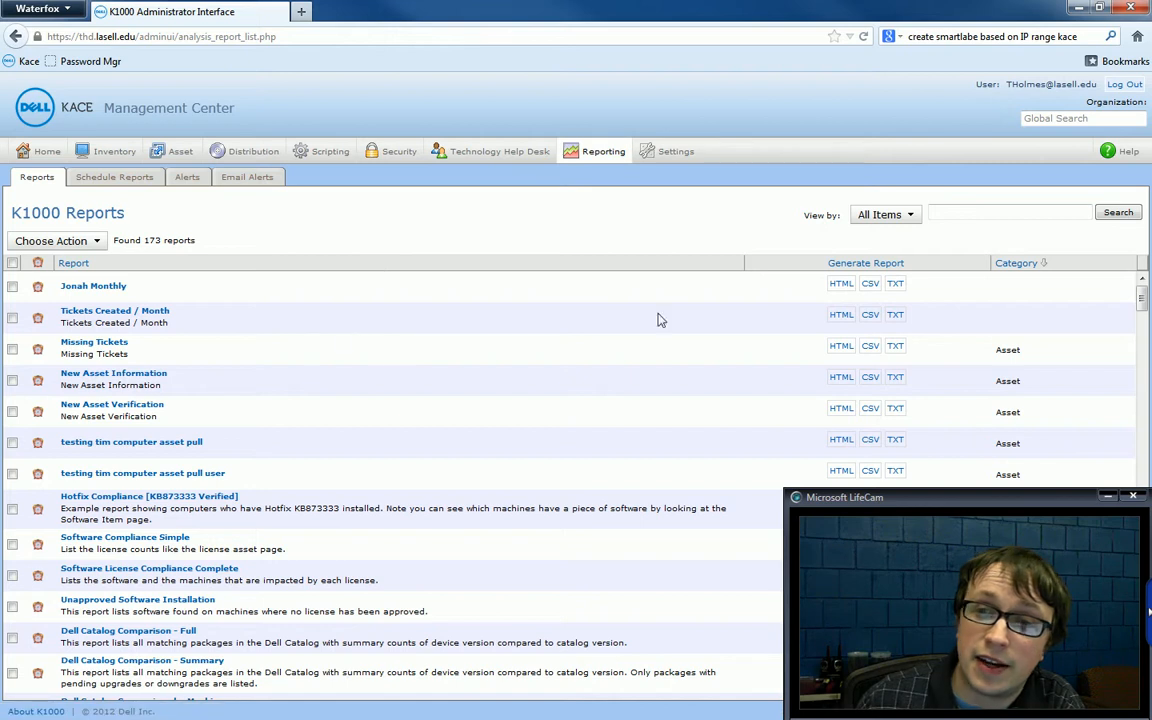
Filter reports to Hardware and generate Computer Inventory Tim Custom Pull as HTML
{"action": "left_click", "coordinate": [884, 214]}
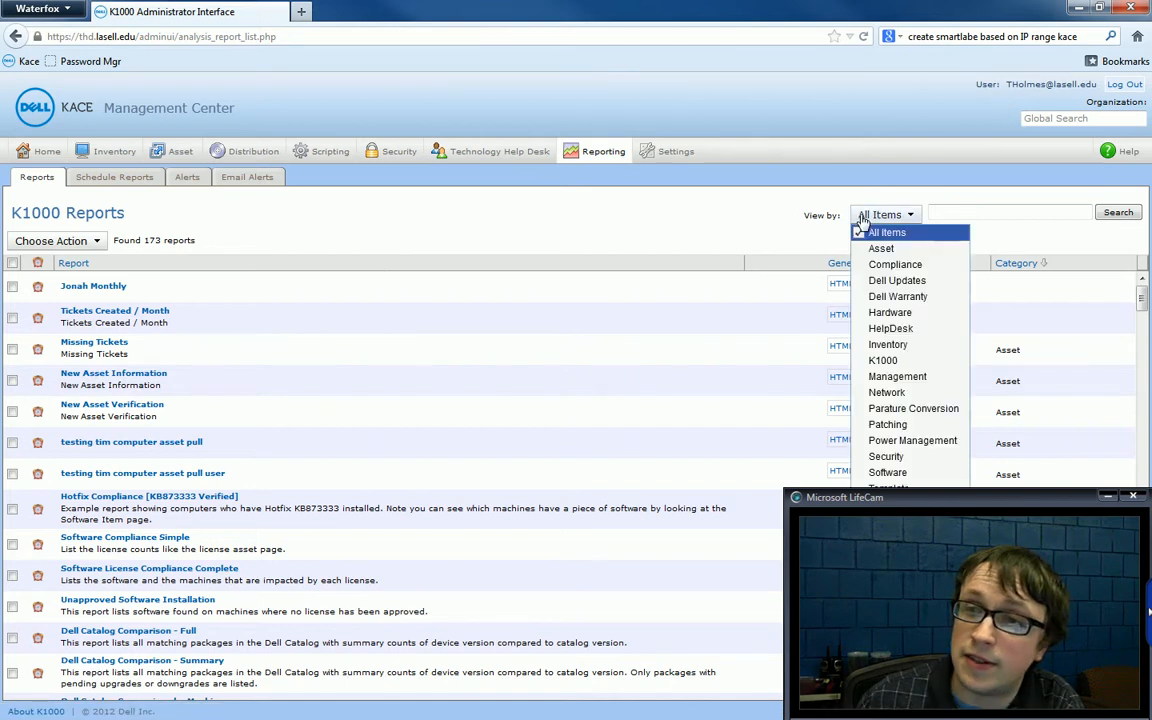
{"action": "left_click", "coordinate": [911, 320]}
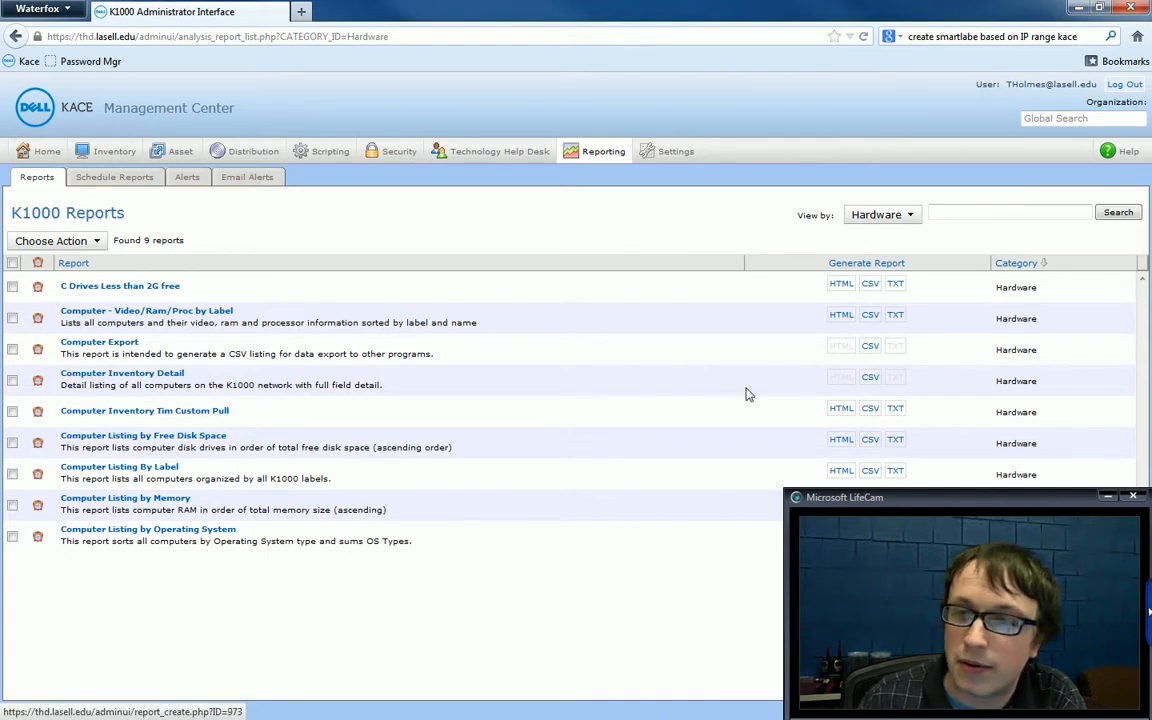
{"action": "left_click", "coordinate": [841, 409]}
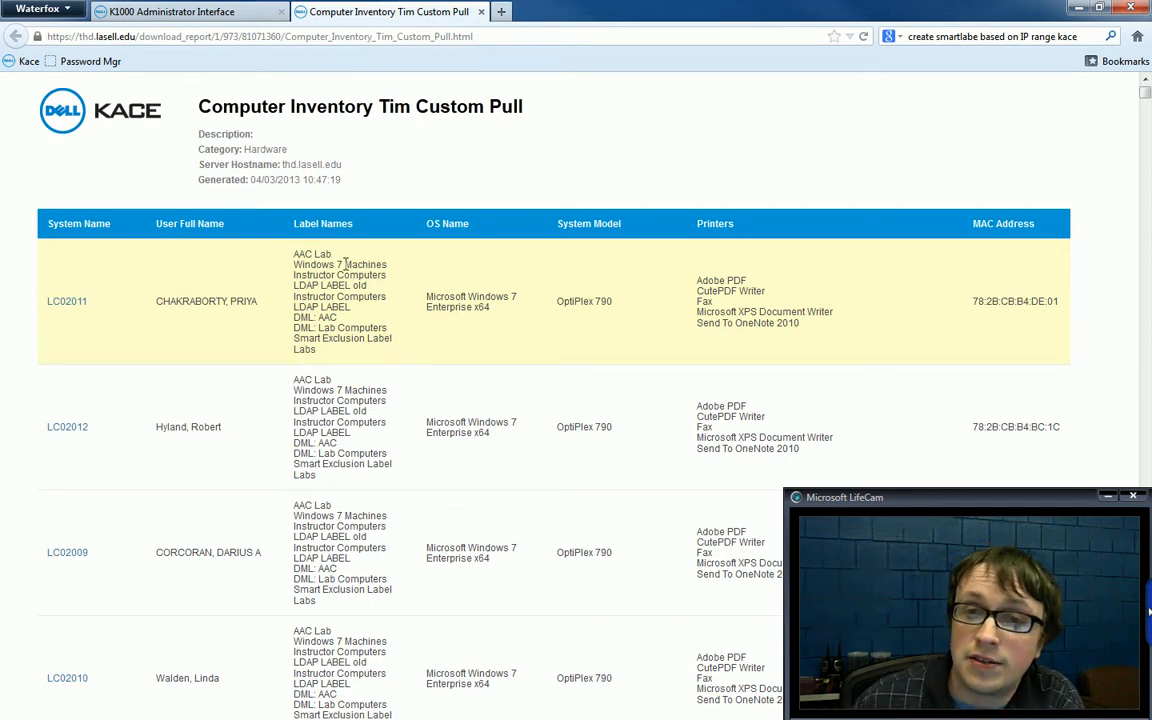
Inspect the report's Label Names down to LC01617, then open Bookmarks and search 'ip'
{"action": "left_click_drag", "start_coordinate": [296, 257], "coordinate": [386, 362]}
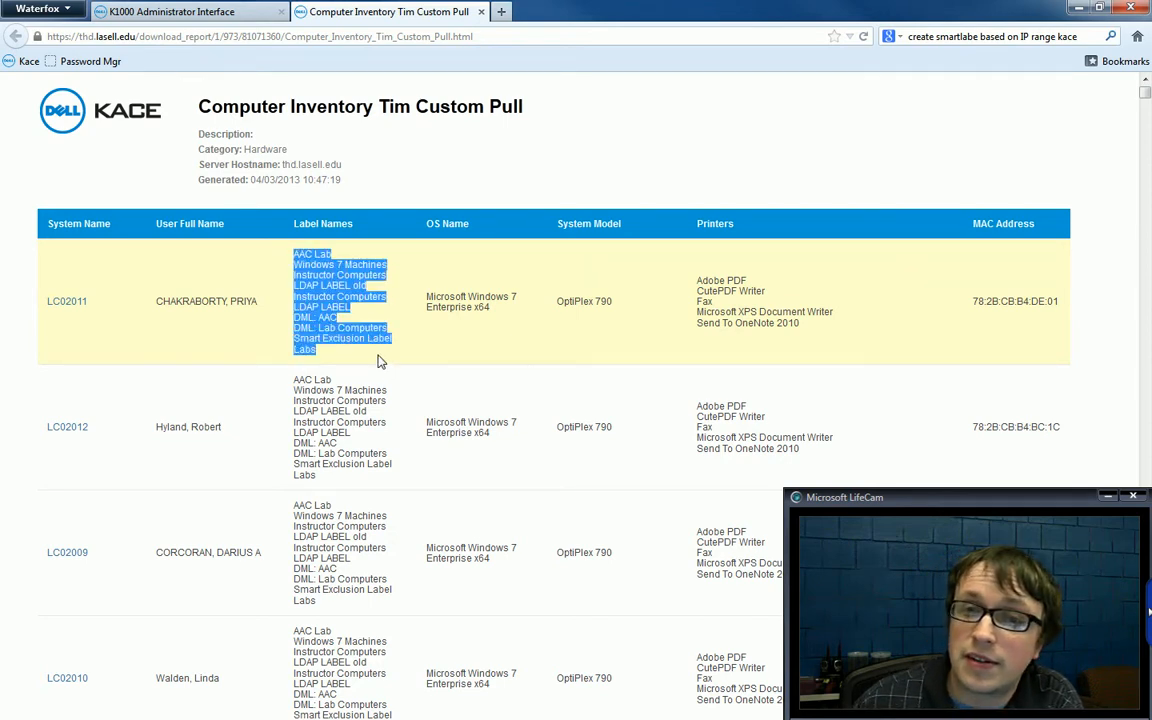
{"action": "left_click", "coordinate": [372, 357]}
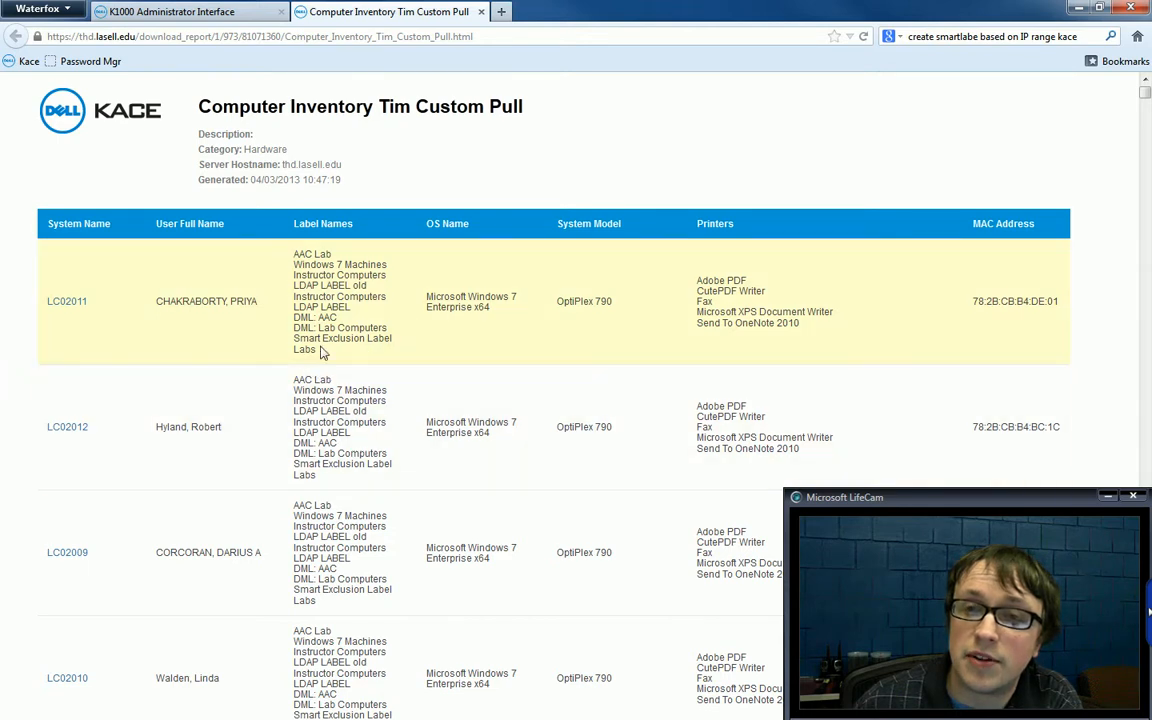
{"action": "left_click", "coordinate": [337, 276]}
{"action": "scroll", "coordinate": [340, 285], "scroll_direction": "down", "scroll_amount": 20}
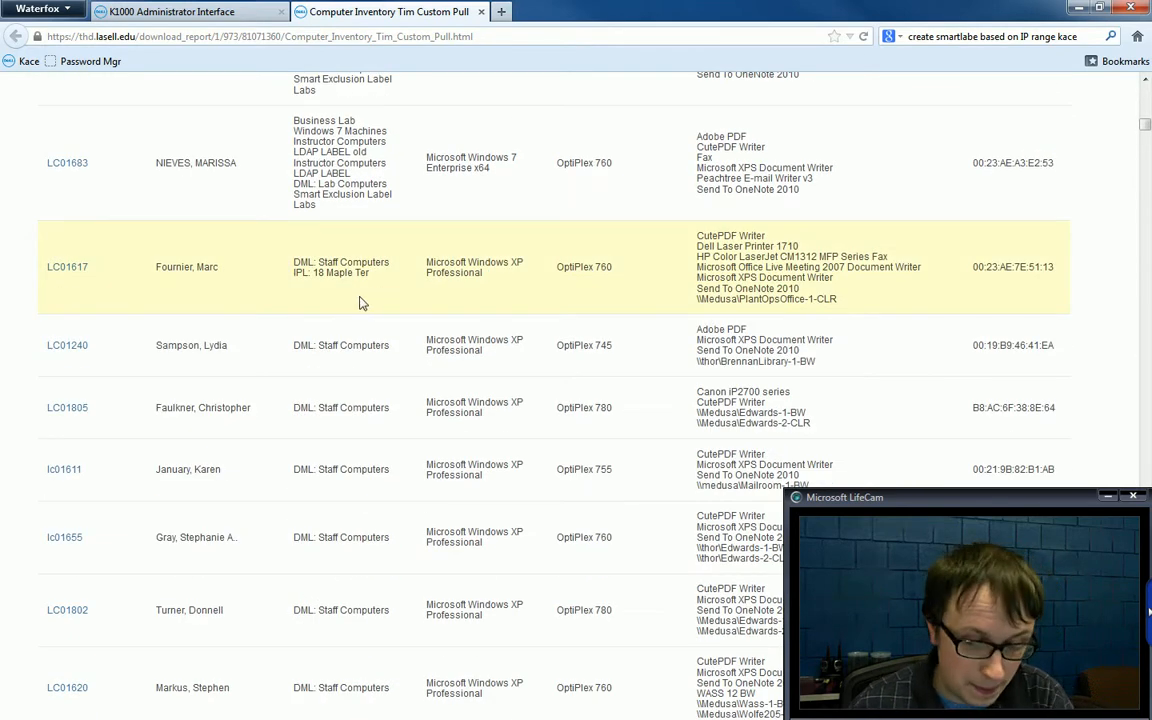
{"action": "key", "text": "ctrl+b"}
{"action": "type", "text": "ipl"}
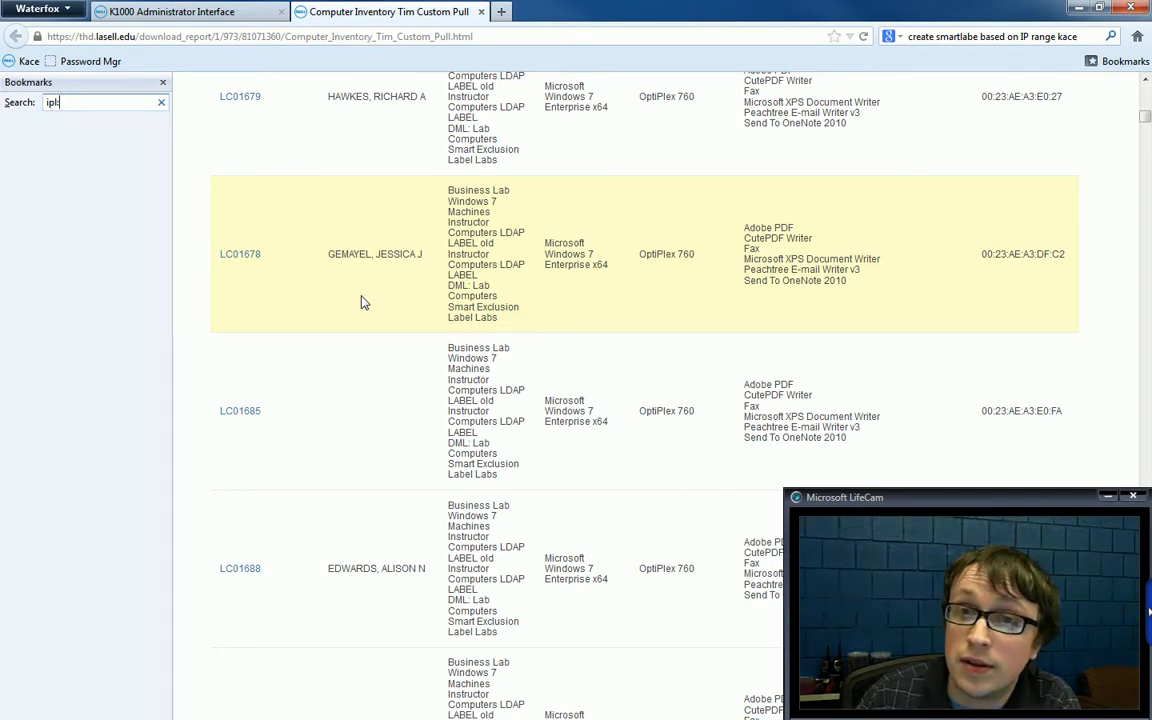
{"action": "type", "text": ":"}
{"action": "scroll", "coordinate": [300, 225], "scroll_direction": "down", "scroll_amount": 10}
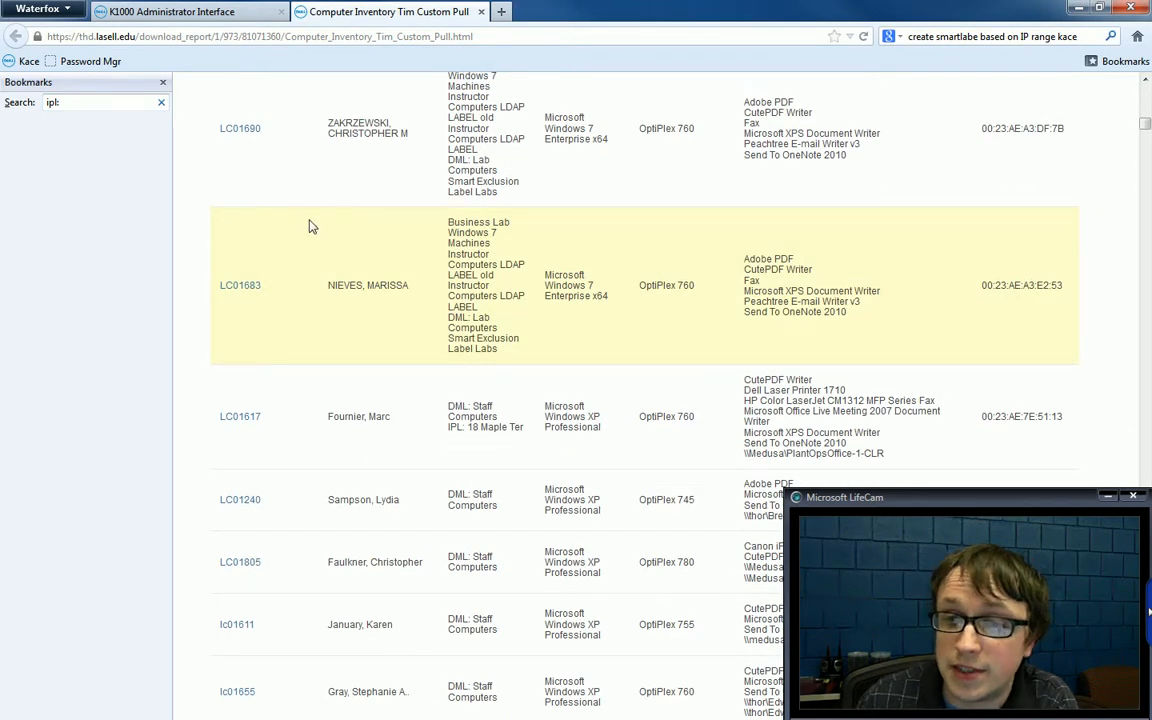
{"action": "scroll", "coordinate": [350, 255], "scroll_direction": "down", "scroll_amount": 3}
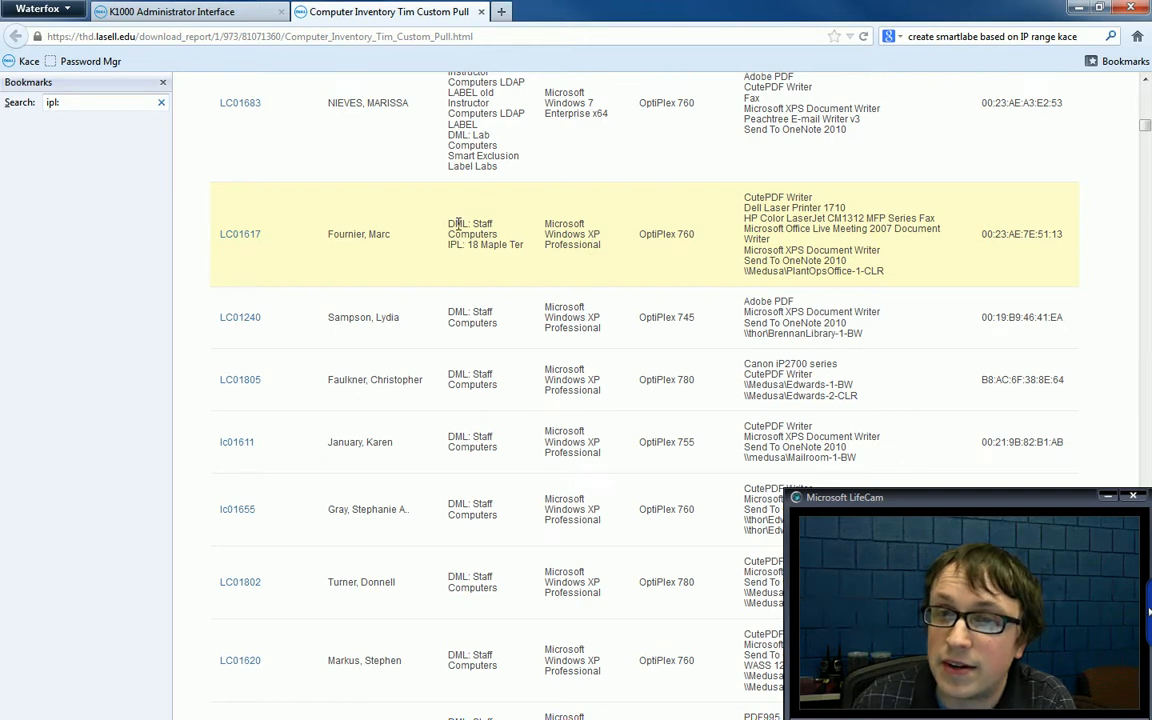
{"action": "left_click_drag", "start_coordinate": [467, 244], "coordinate": [523, 244]}
{"action": "left_click_drag", "start_coordinate": [450, 247], "coordinate": [506, 255]}
{"action": "left_click", "coordinate": [490, 262]}
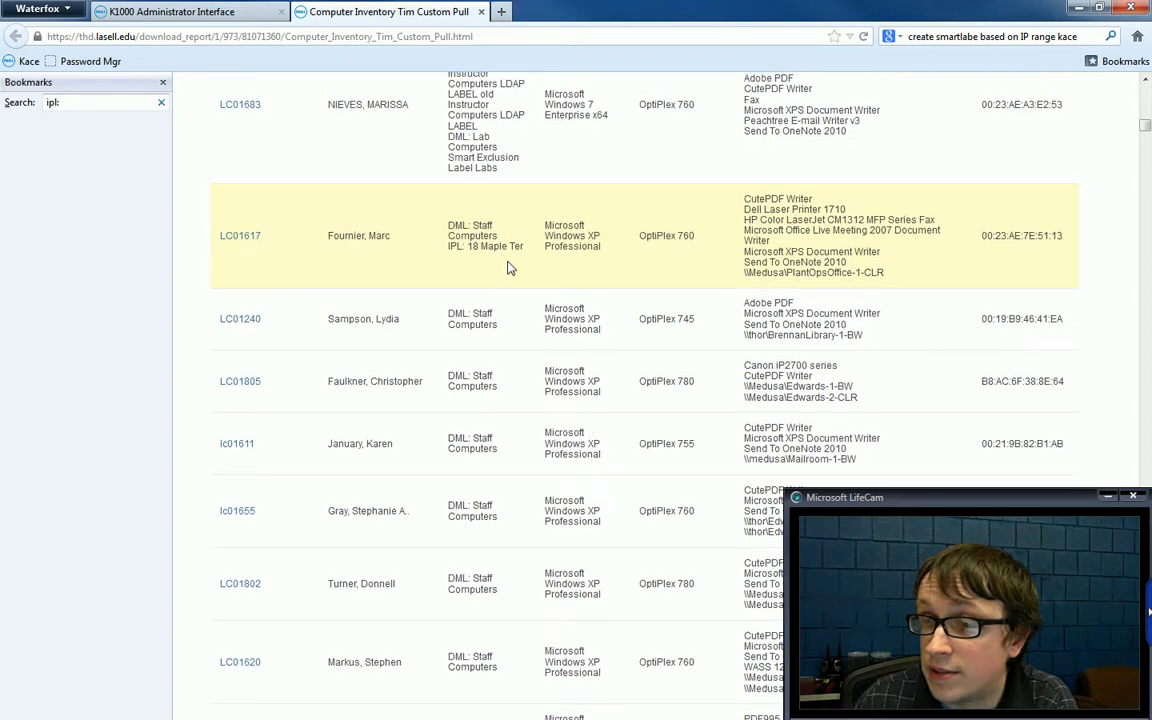
Scroll back to the top and close the report tab
{"action": "scroll", "coordinate": [507, 266], "scroll_direction": "up", "scroll_amount": 15}
{"action": "scroll", "coordinate": [437, 290], "scroll_direction": "up", "scroll_amount": 5}
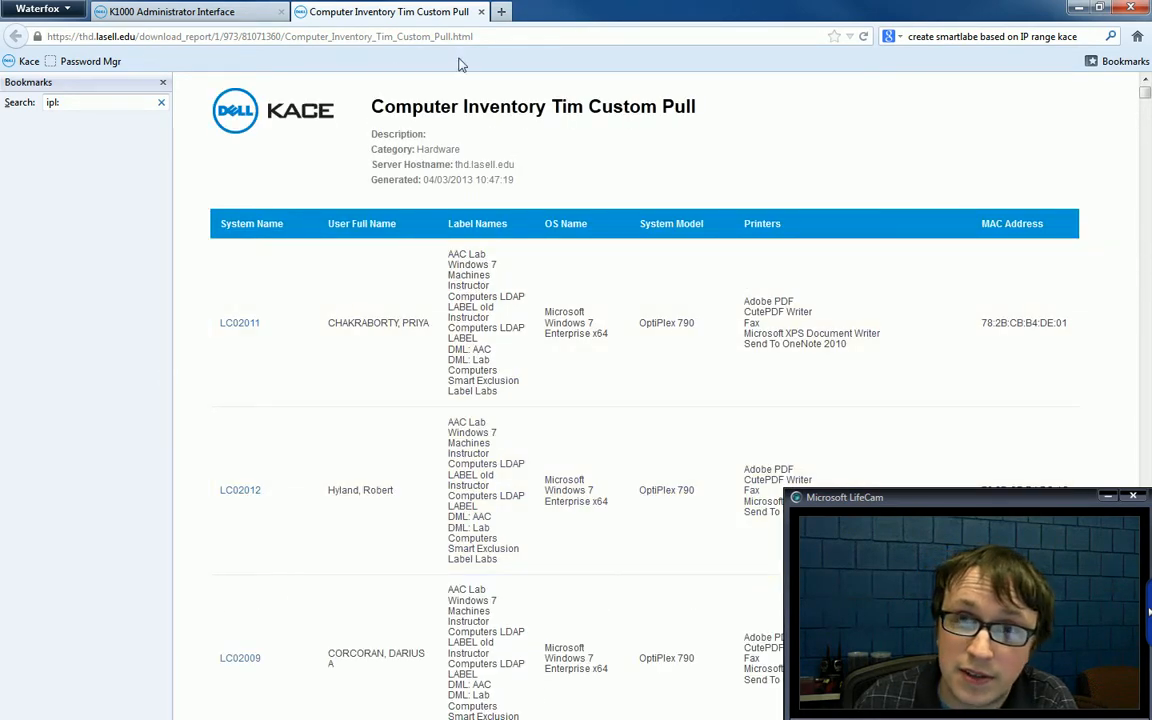
{"action": "left_click", "coordinate": [480, 11]}
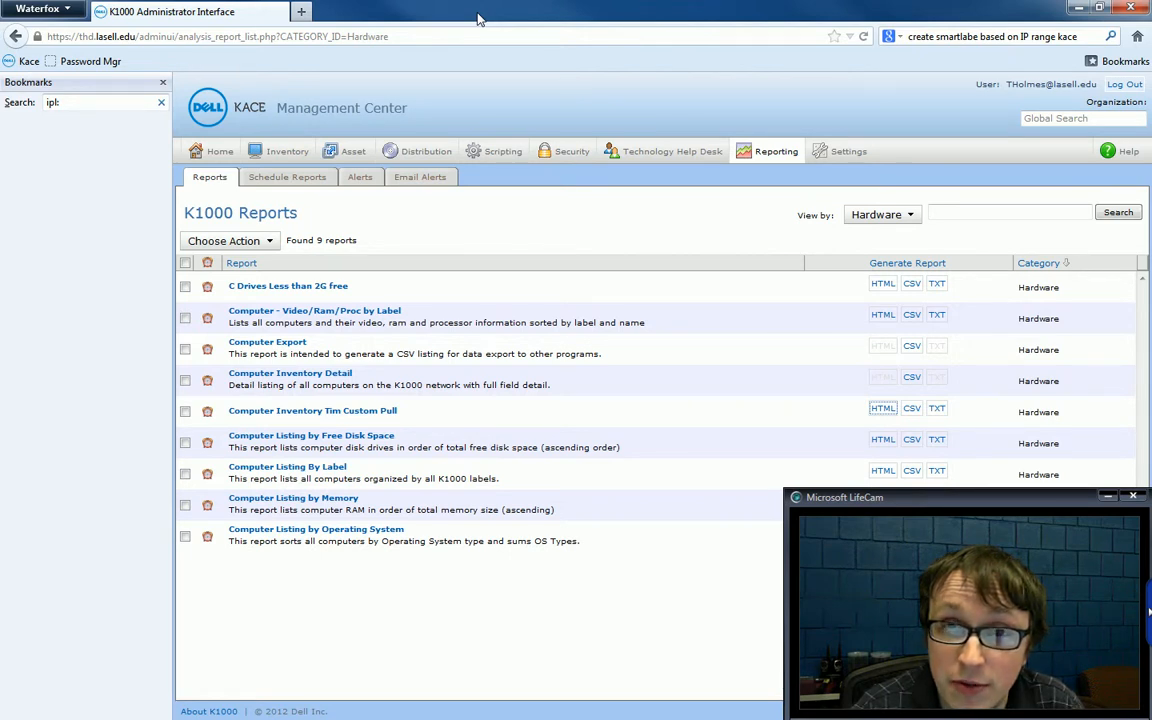
Close the Bookmarks sidebar so the 9 Hardware reports fill the Reports page
{"action": "left_click", "coordinate": [163, 83]}
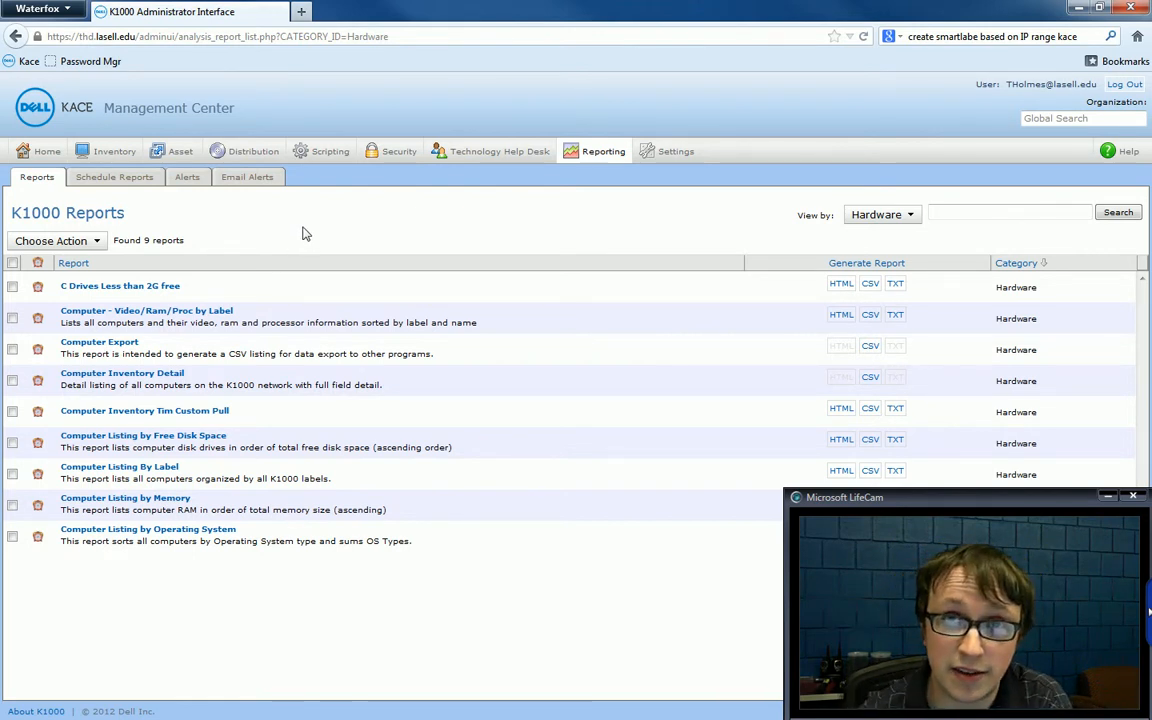
{"action": "left_click_drag", "start_coordinate": [330, 577], "coordinate": [337, 574]}
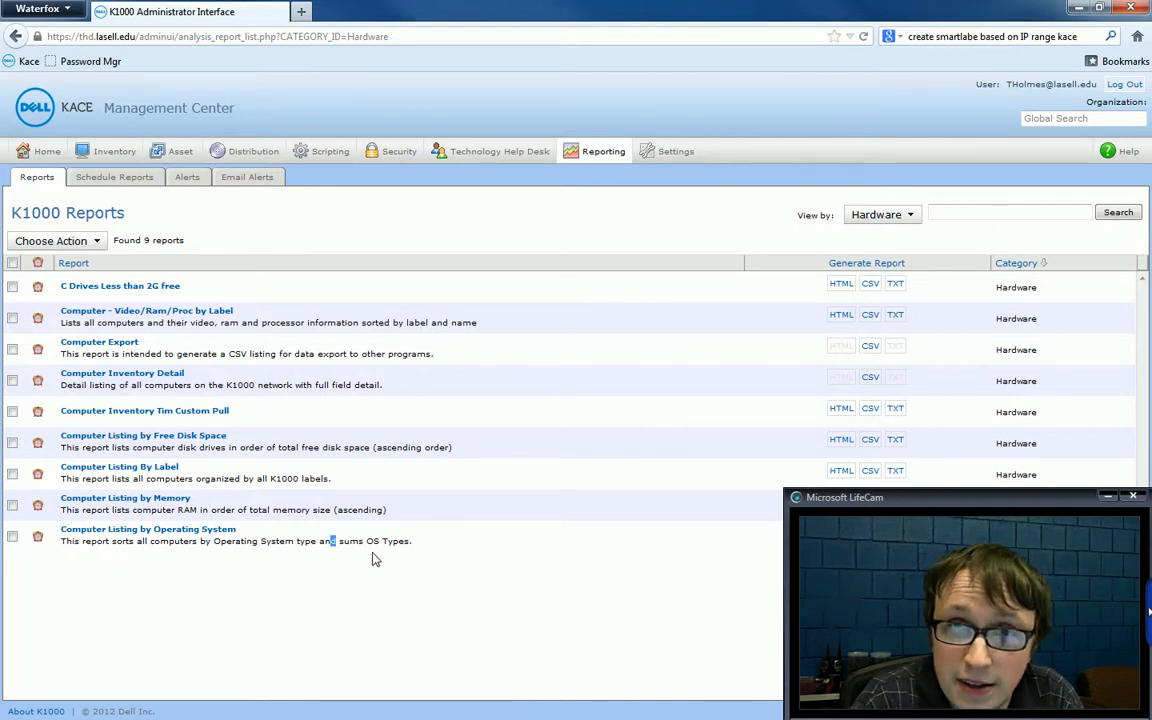